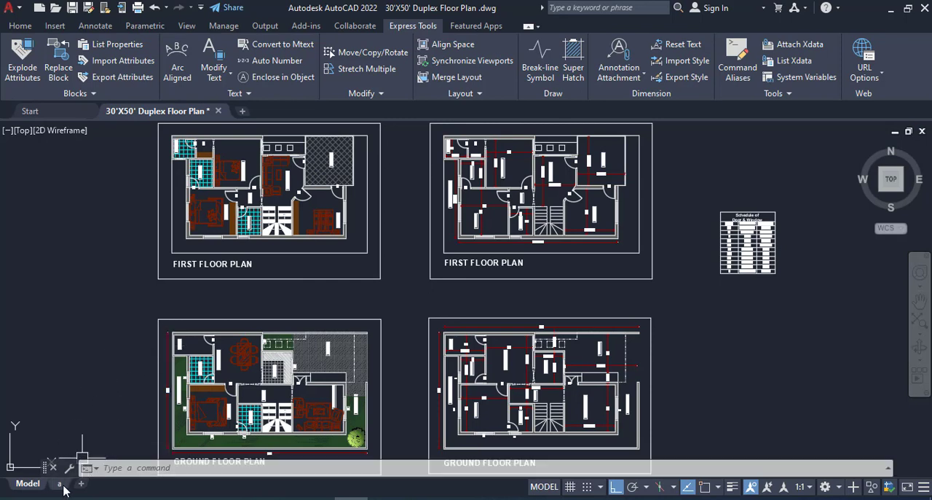
pyautogui.moveTo(61, 486)
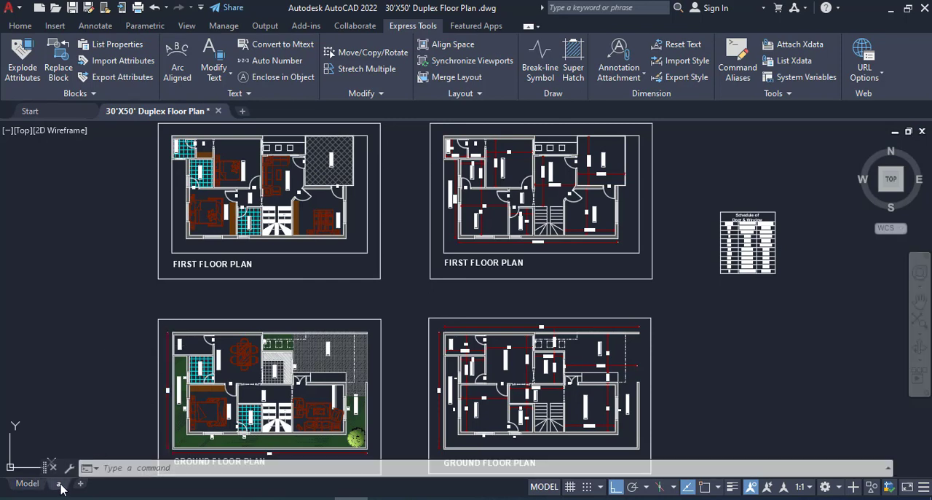
pyautogui.click(60, 483)
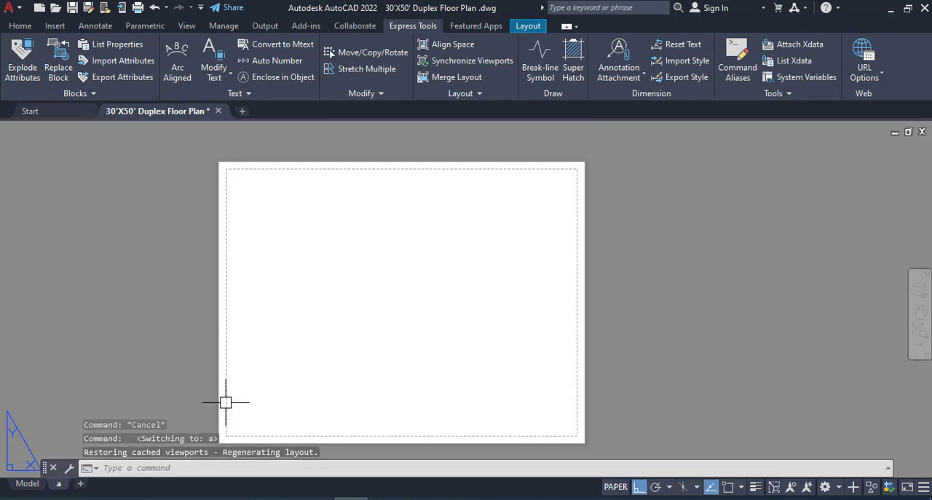
pyautogui.rightClick(63, 483)
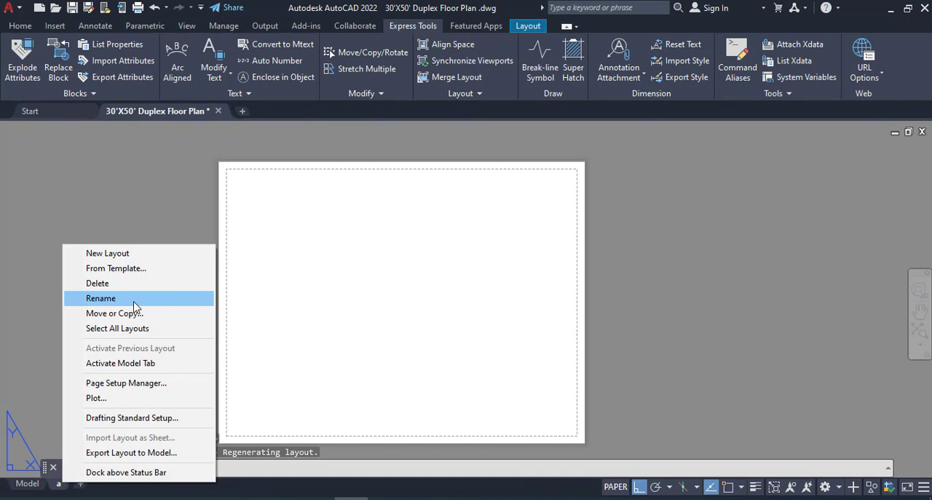
pyautogui.click(58, 487)
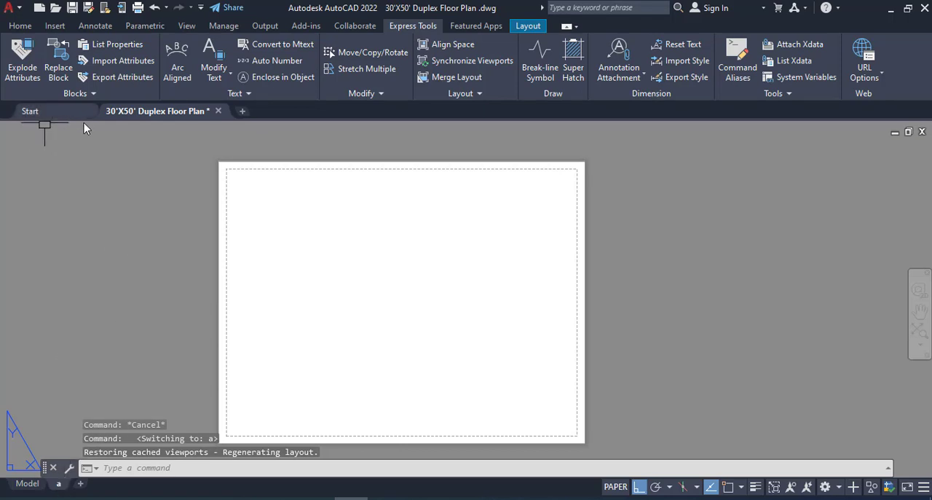
pyautogui.click(27, 483)
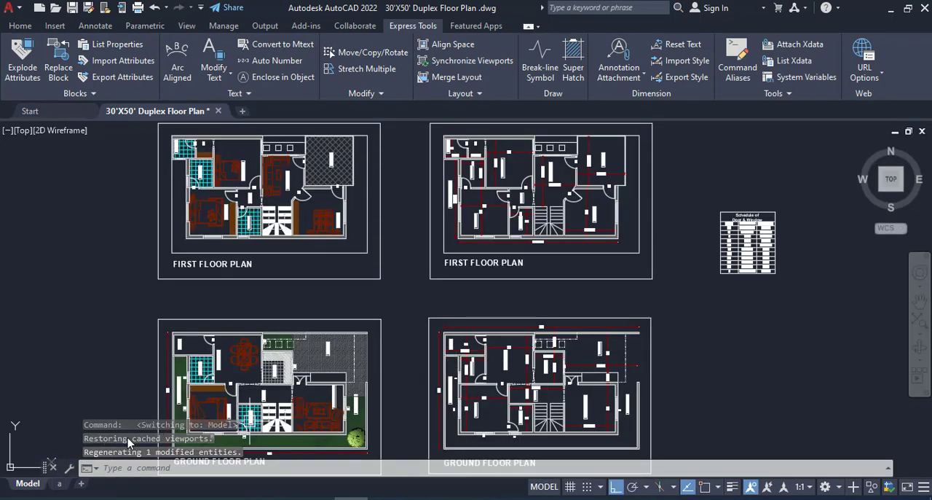
# - Modify the page setup of layout "a" to use the DWG To PDF.pc3 plotter
pyautogui.click(60, 484)
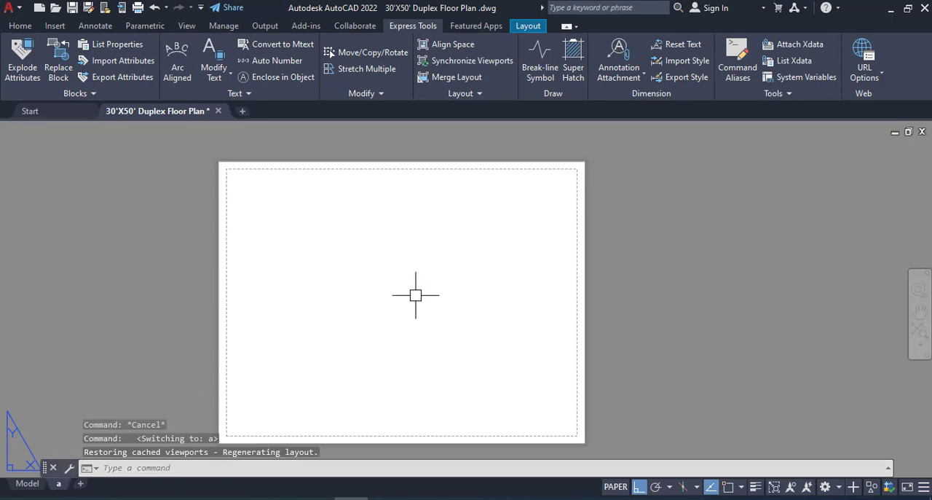
pyautogui.rightClick(60, 484)
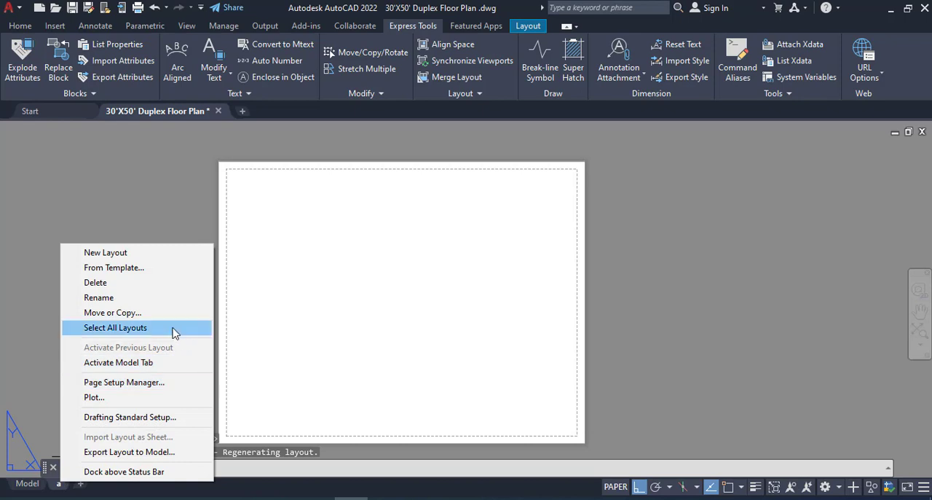
pyautogui.click(160, 387)
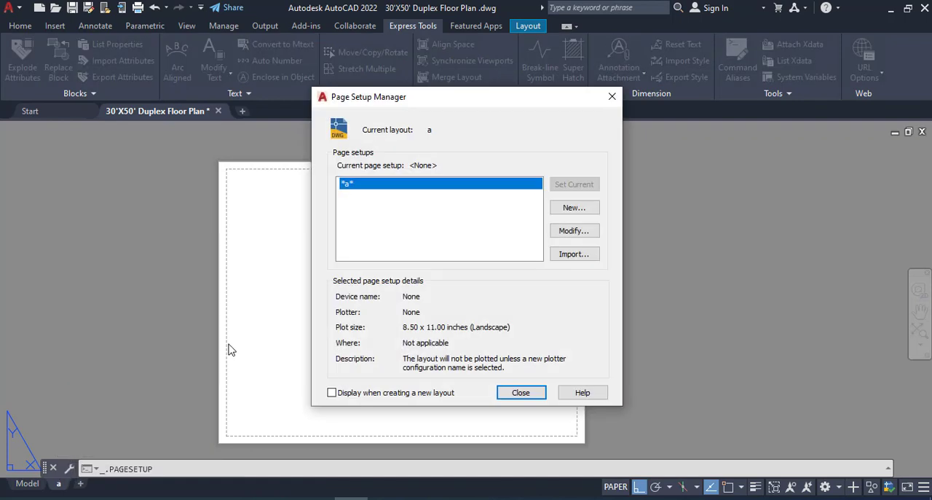
pyautogui.click(579, 233)
pyautogui.click(575, 231)
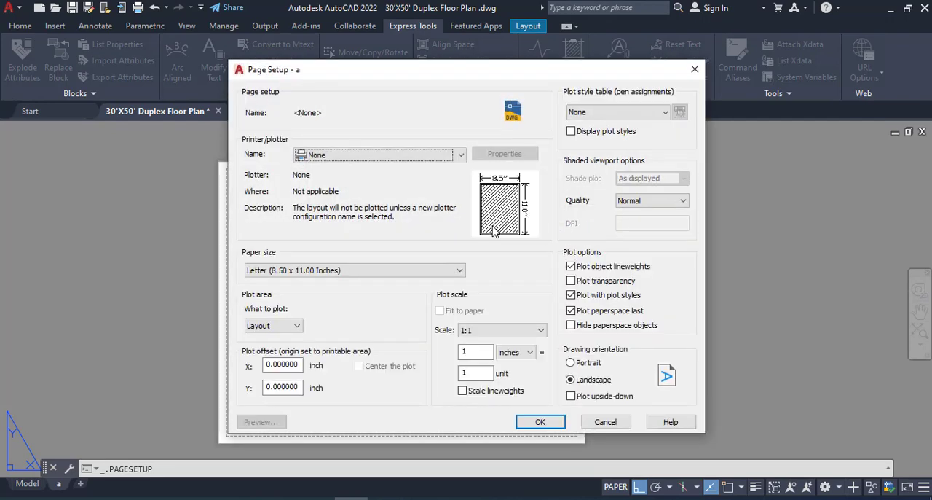
pyautogui.click(373, 157)
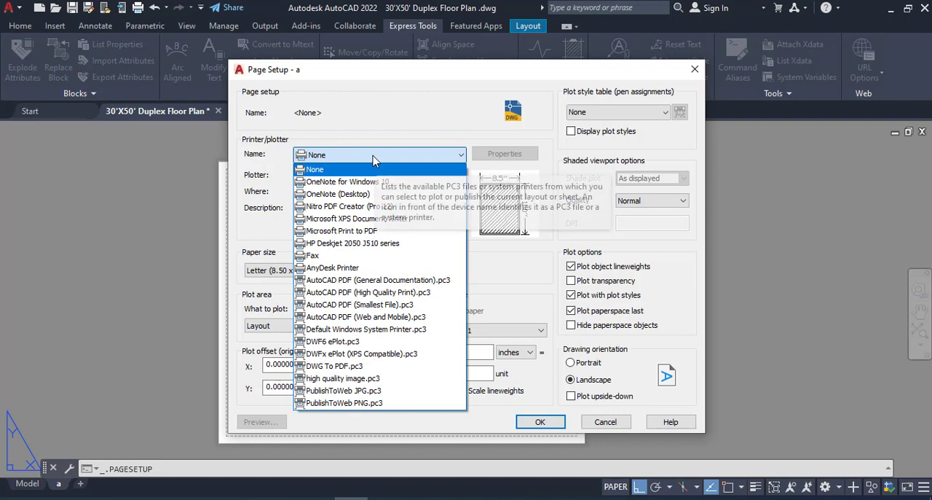
pyautogui.click(352, 368)
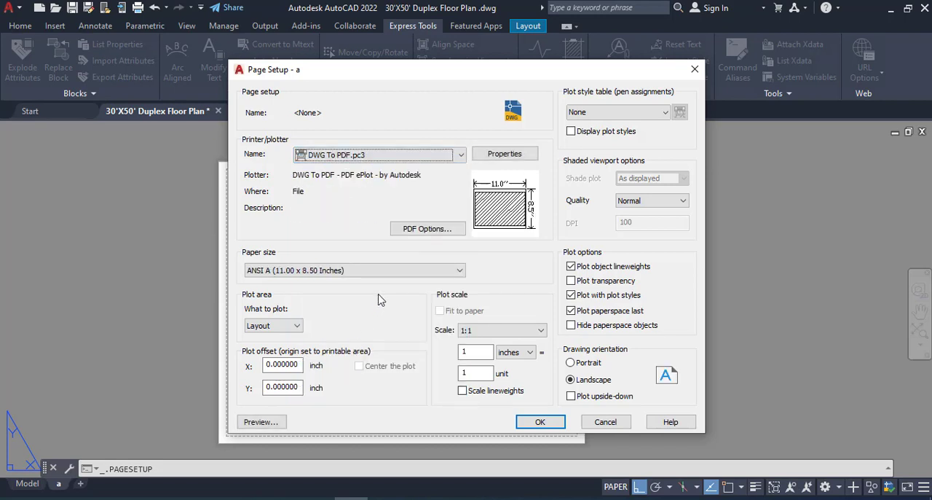
# - Set the layout's paper size to ISO full bleed A3 (420.00 x 297.00 MM)
pyautogui.click(357, 270)
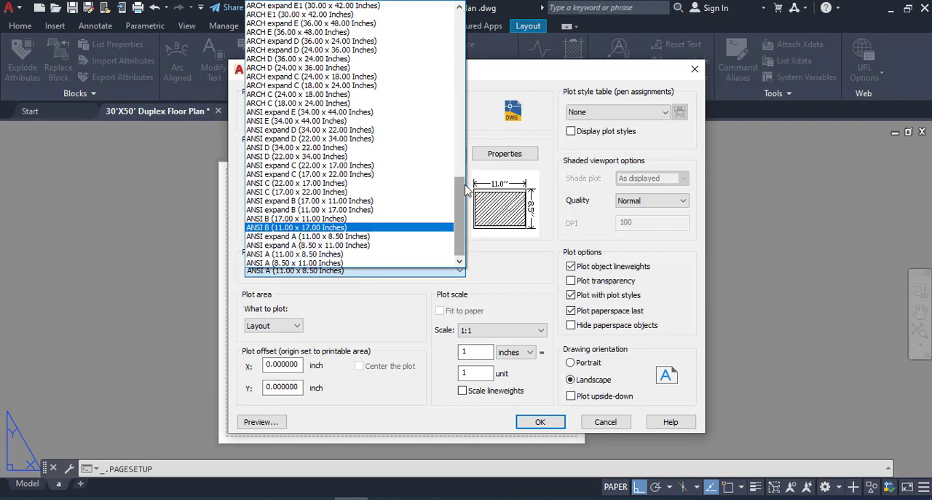
pyautogui.click(407, 227)
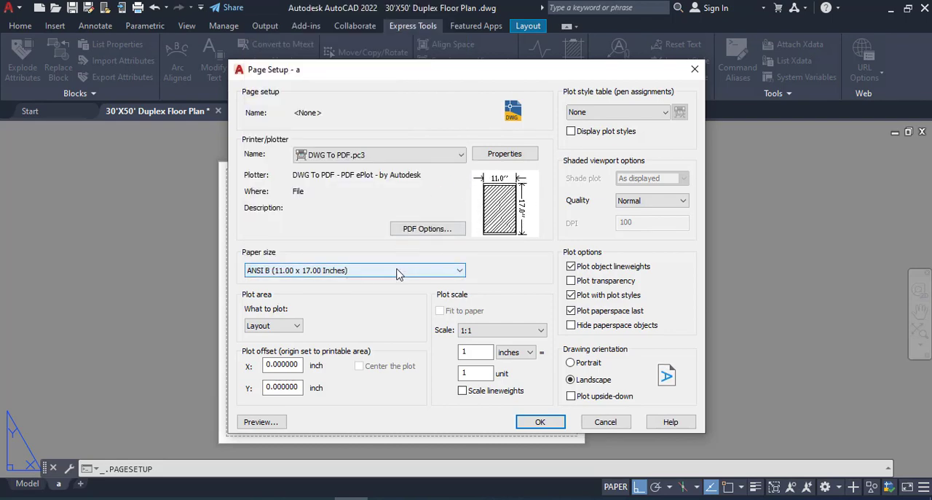
pyautogui.click(420, 269)
pyautogui.moveTo(460, 240); pyautogui.dragTo(459, 62)
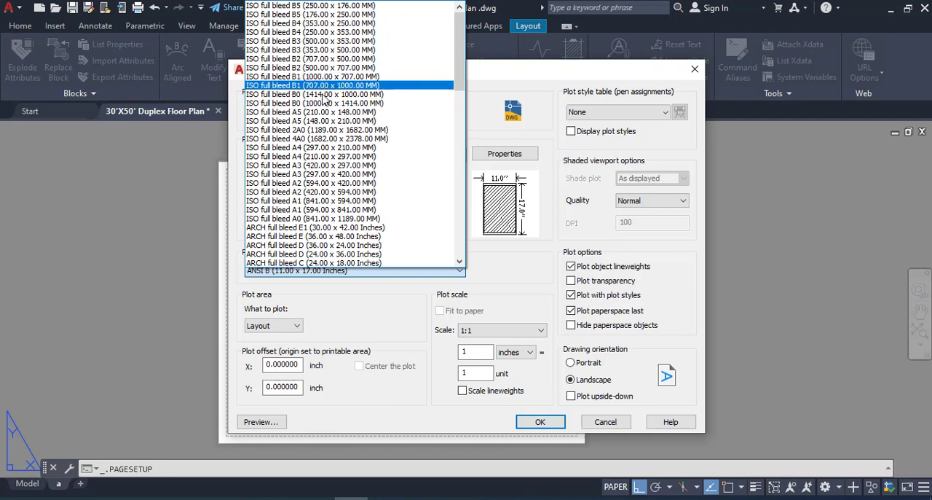
pyautogui.click(352, 168)
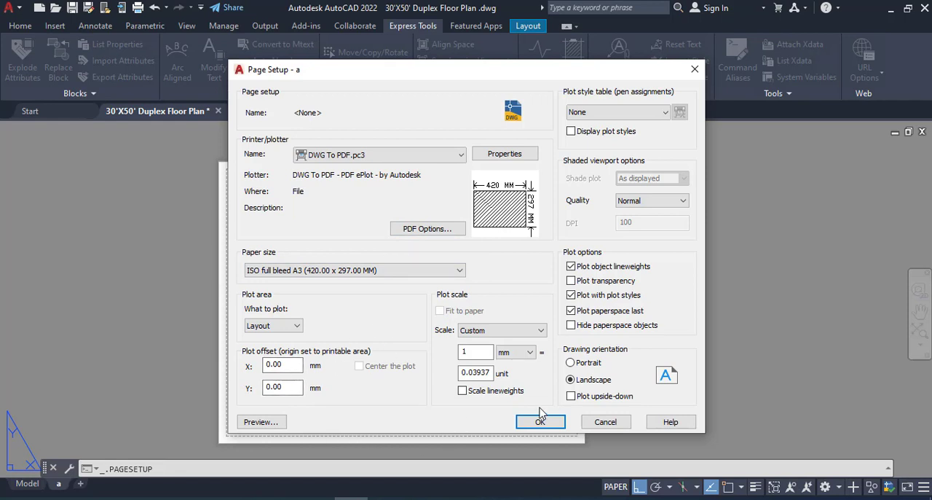
# - Assign the acad.ctb plot style table, then apply the page setup and close the Page Setup Manager
pyautogui.click(663, 117)
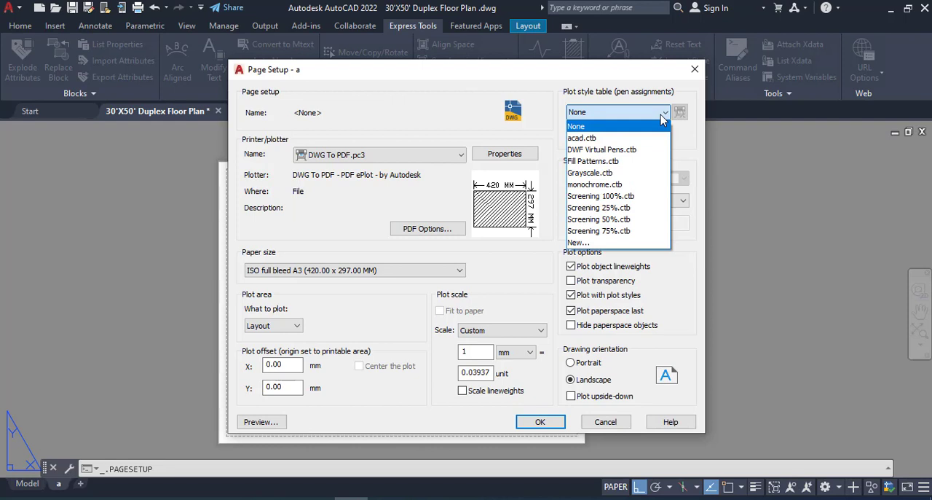
pyautogui.click(649, 139)
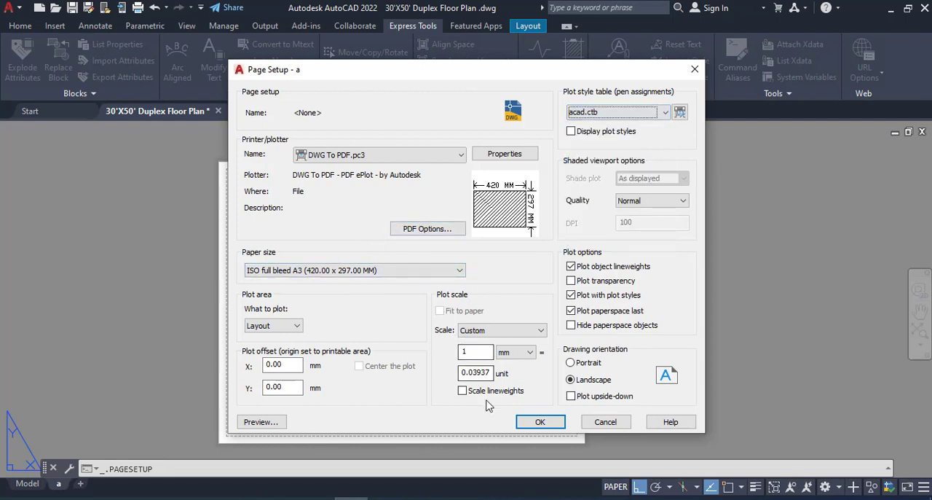
pyautogui.click(536, 422)
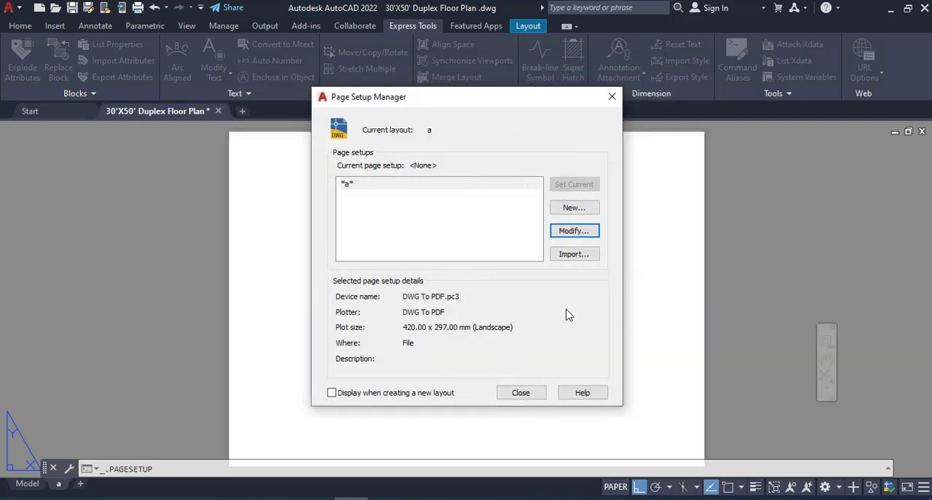
pyautogui.click(526, 396)
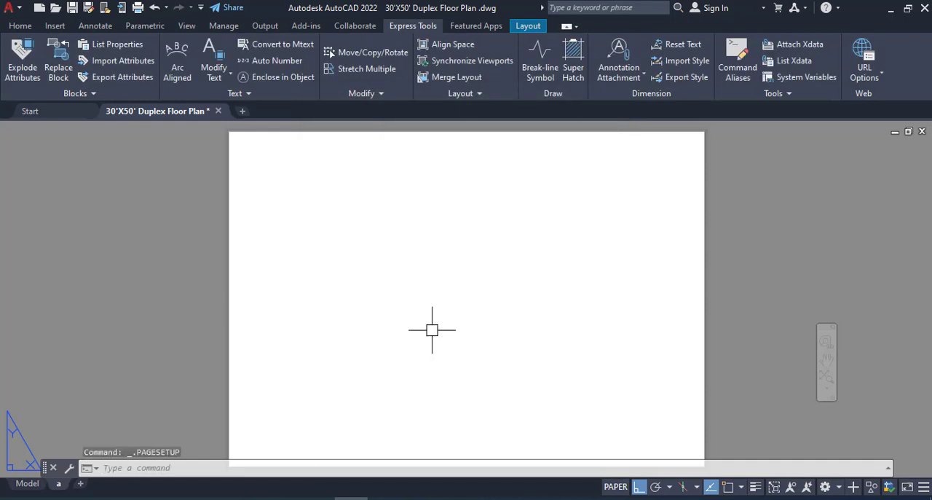
pyautogui.scroll(-1, 435, 345)
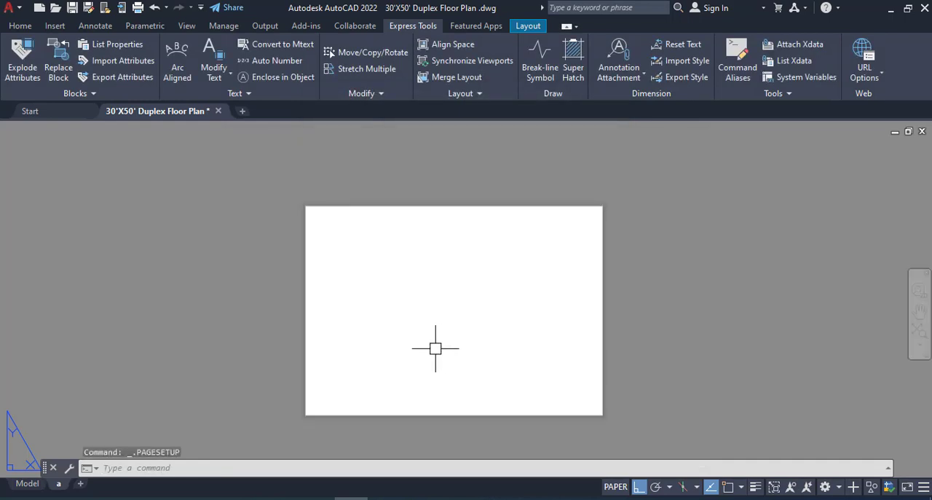
pyautogui.scroll(1, 436, 346)
pyautogui.scroll(-1, 435, 346)
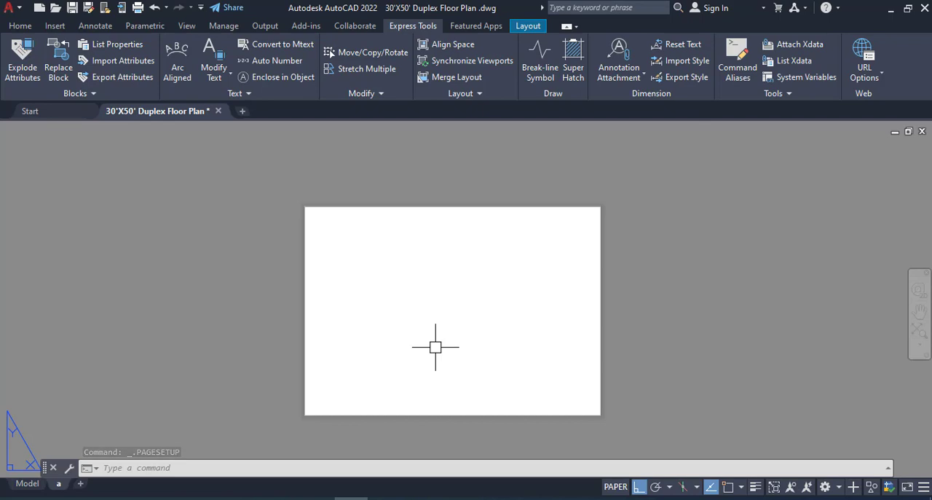
pyautogui.middleClick(388, 323)
pyautogui.middleClick(389, 322)
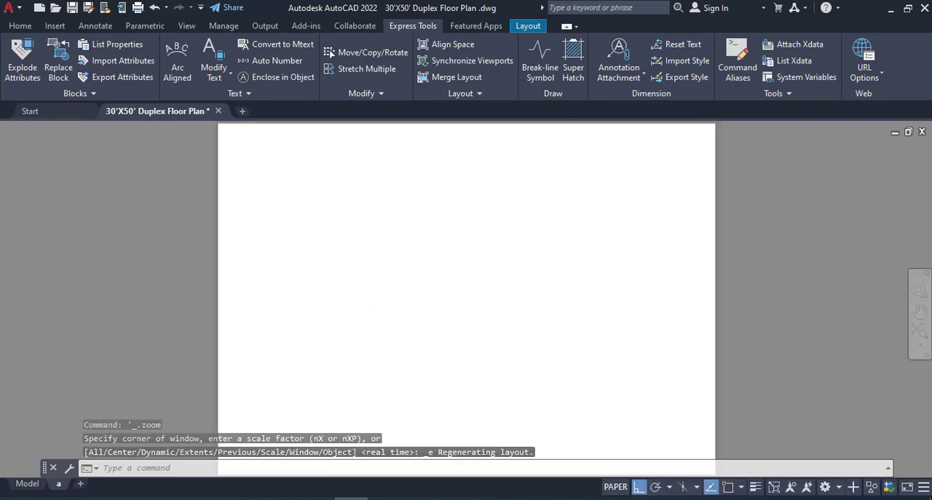
pyautogui.scroll(-1, 349, 307)
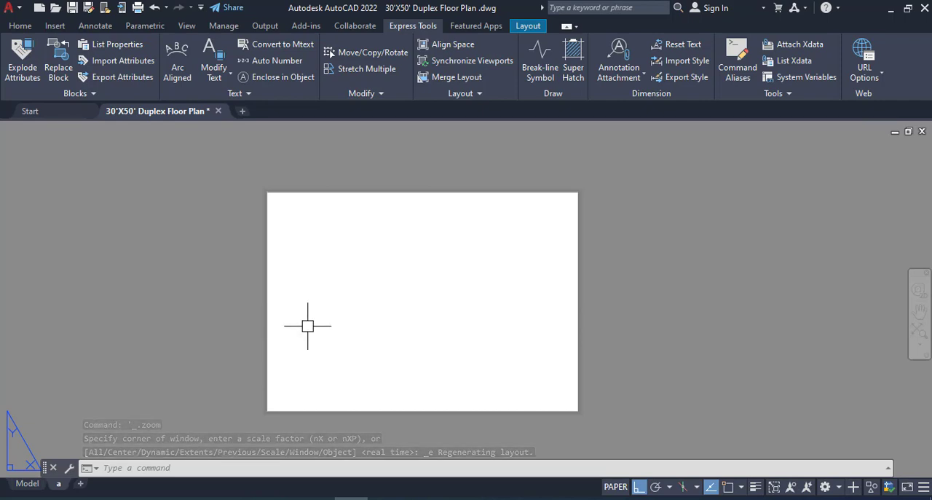
pyautogui.scroll(2, 348, 320)
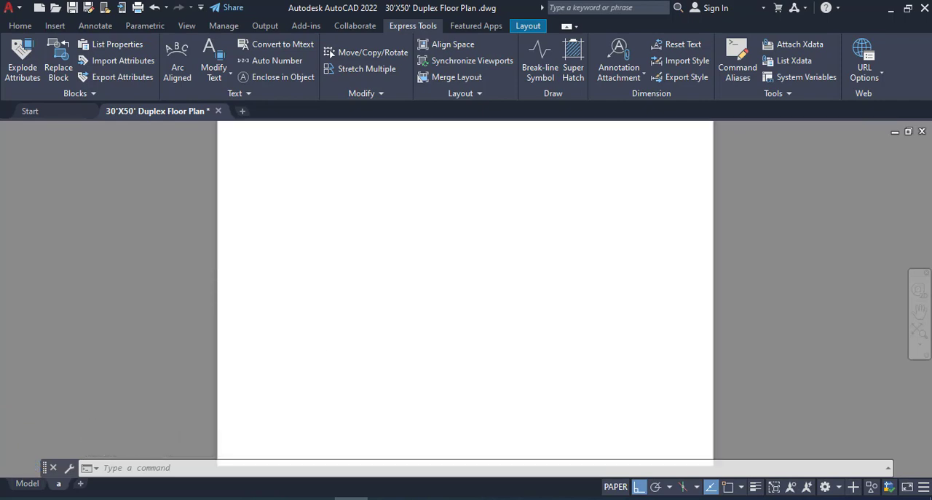
# - Create a rectangular MVIEW viewport spanning nearly the whole A3 sheet, from its upper-left to its lower-right corner
pyautogui.scroll(-2, 348, 320)
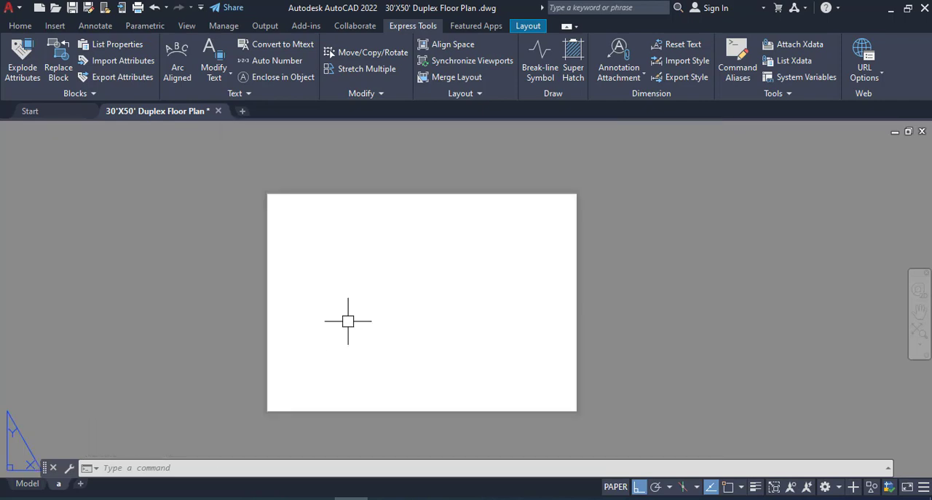
pyautogui.write('Mv')
pyautogui.press('Return')
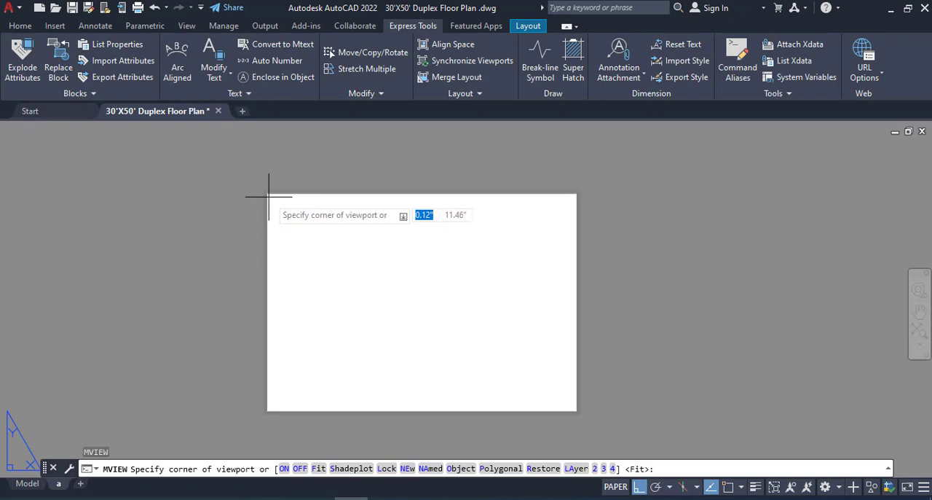
pyautogui.click(268, 196)
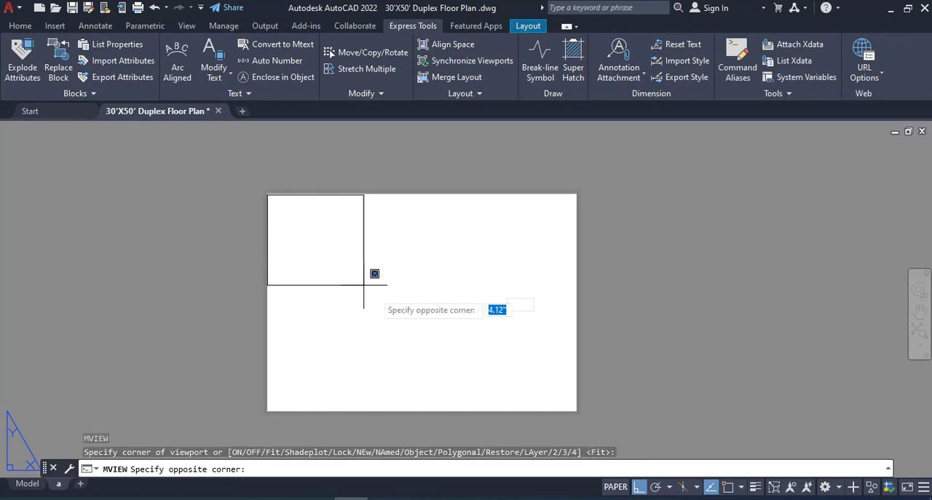
pyautogui.click(575, 409)
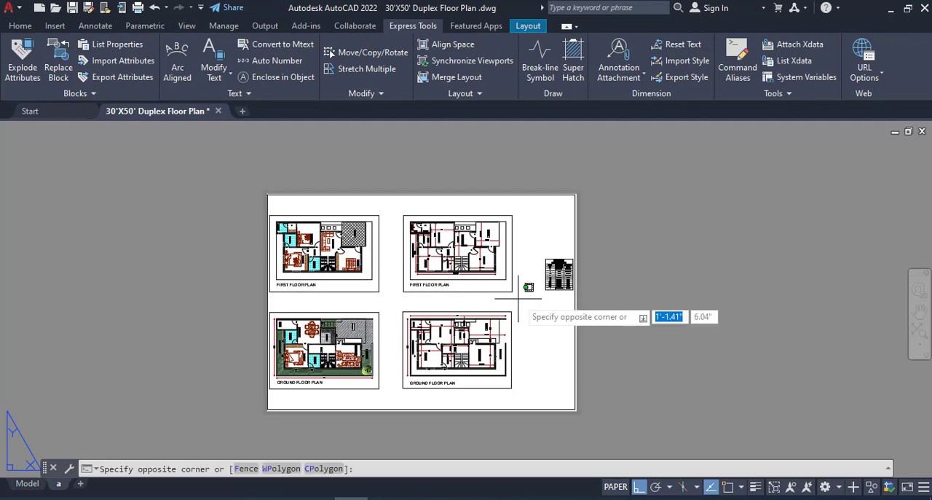
# - Activate the viewport and fill it with the coloured, furnished first floor plan using a window zoom just inside the plan's outer frame
pyautogui.doubleClick(517, 298)
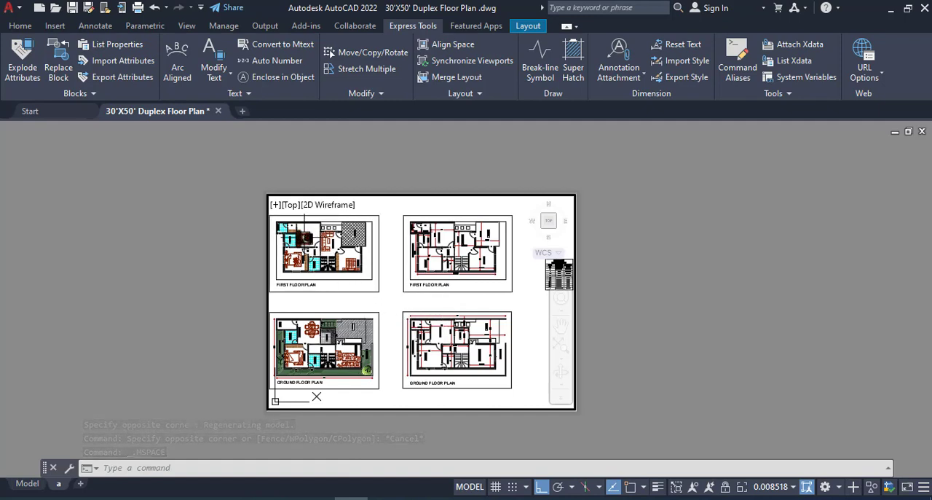
pyautogui.scroll(2, 353, 295)
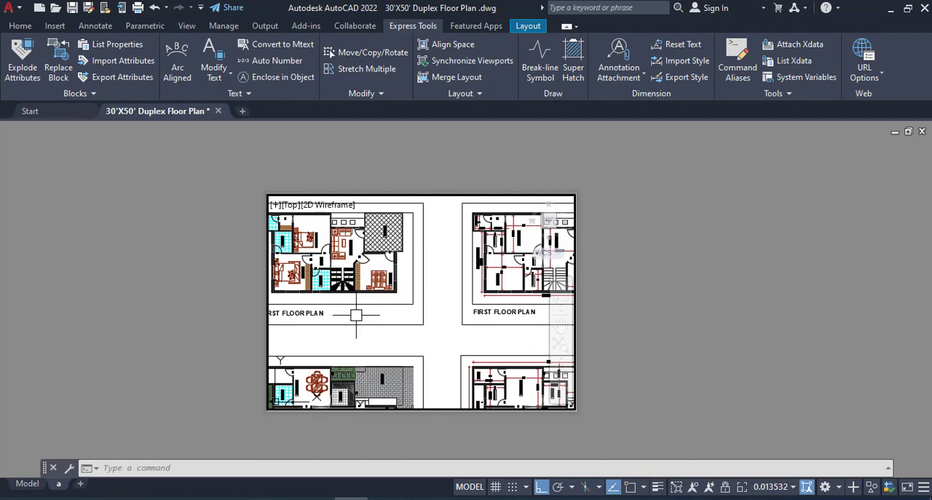
pyautogui.moveTo(356, 315)
pyautogui.mouseDown(button='middle')
pyautogui.moveTo(408, 324)
pyautogui.moveTo(441, 347)
pyautogui.moveTo(436, 358)
pyautogui.mouseUp(button='middle')
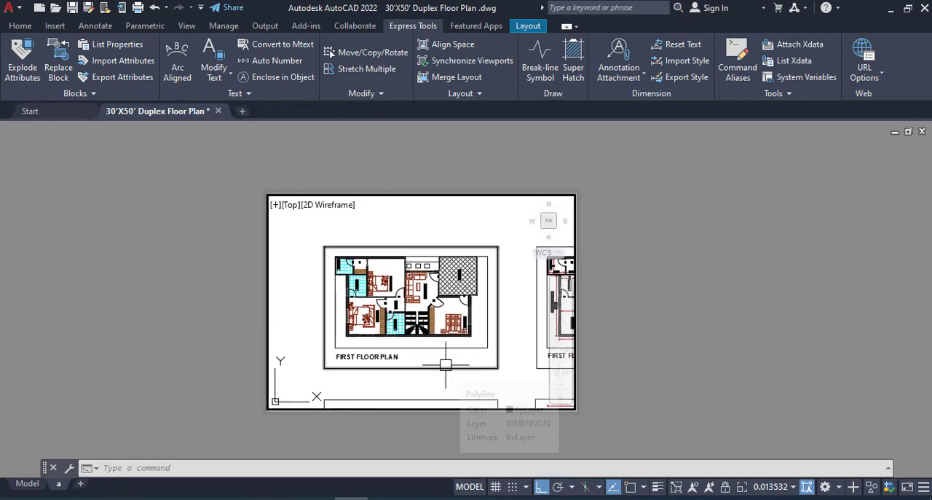
pyautogui.write('z')
pyautogui.press('Return')
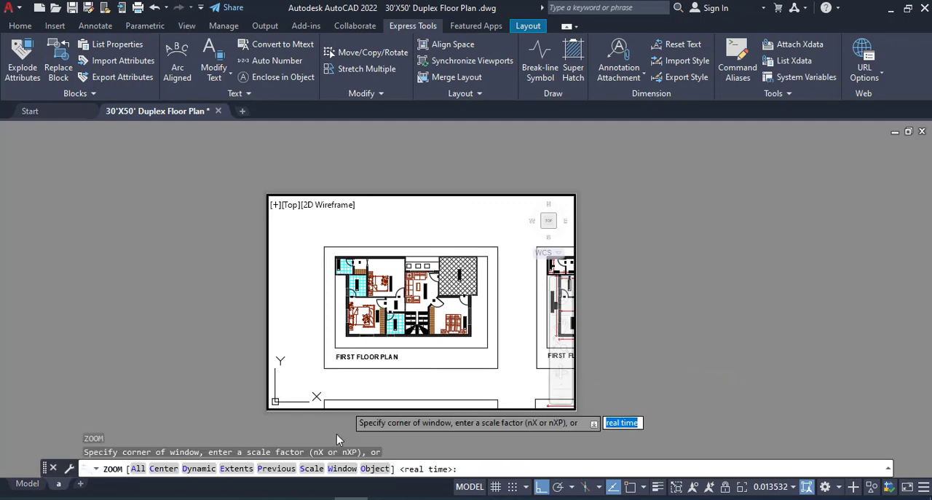
pyautogui.click(342, 468)
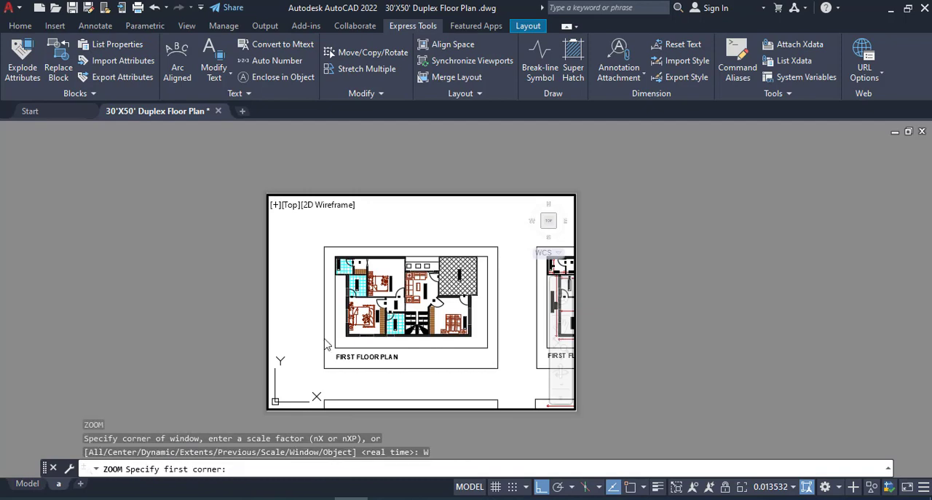
pyautogui.click(332, 253)
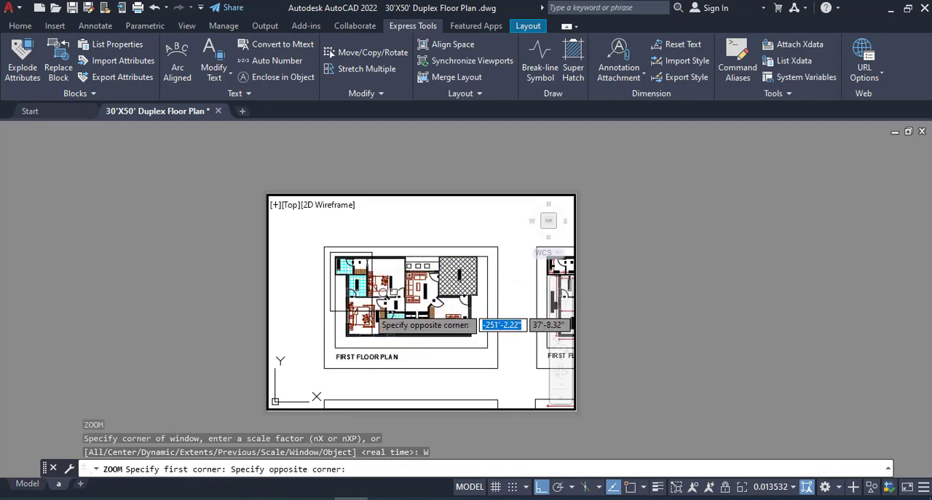
pyautogui.click(493, 362)
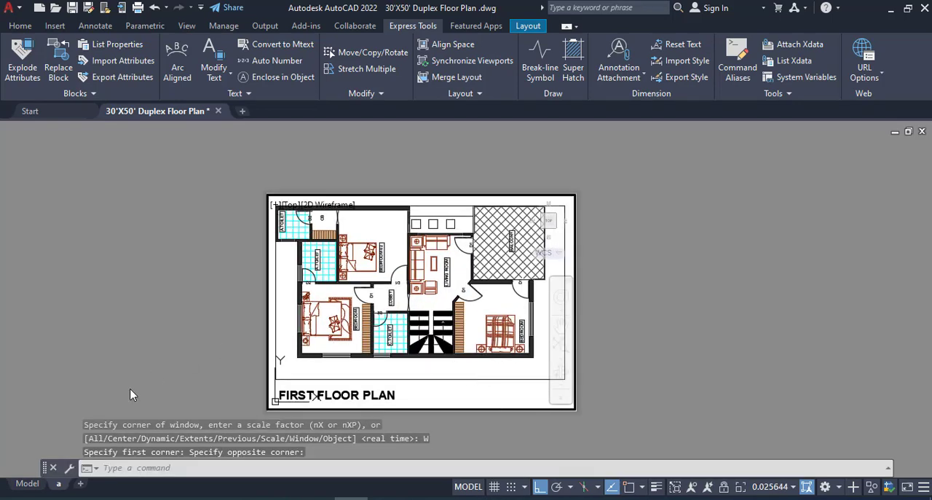
# - Create a copy of layout a and place it at the end of the layouts
pyautogui.rightClick(64, 484)
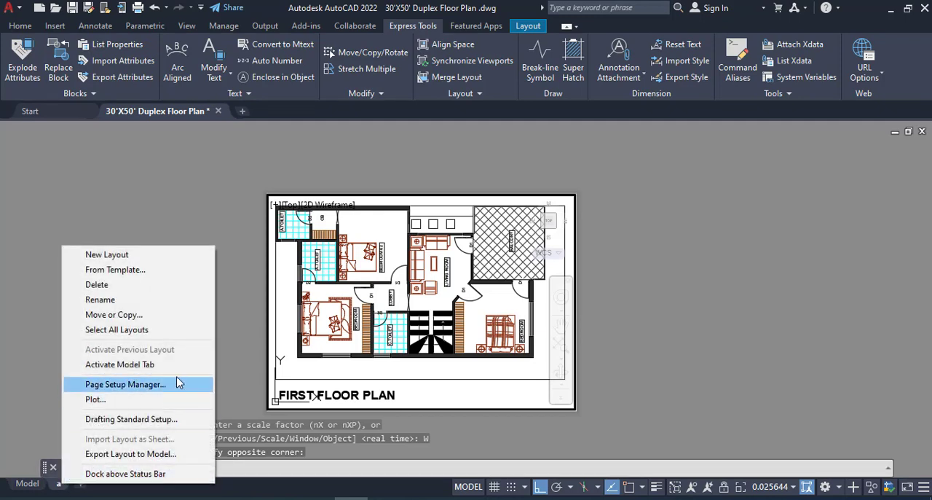
pyautogui.click(136, 319)
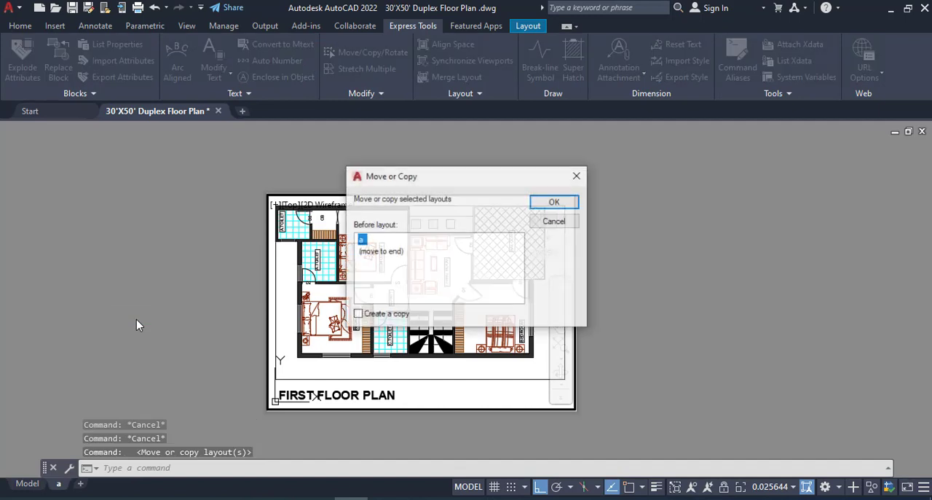
pyautogui.click(391, 252)
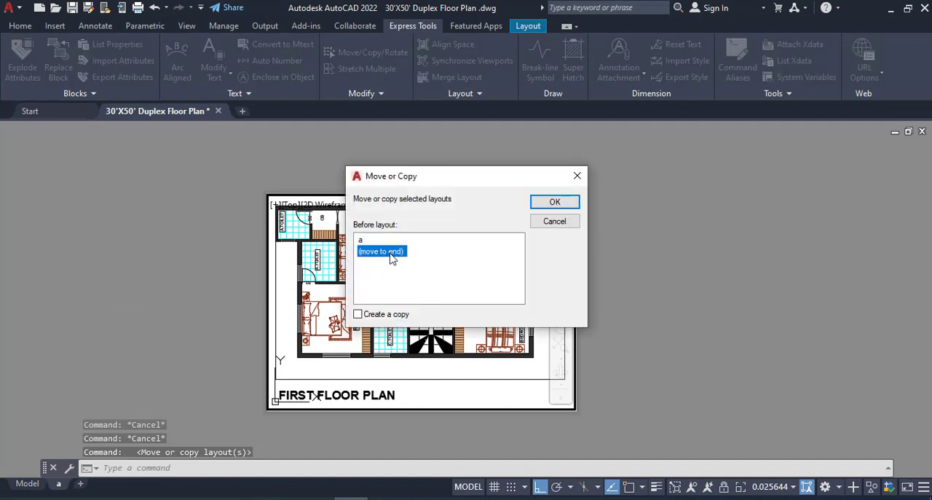
pyautogui.click(359, 314)
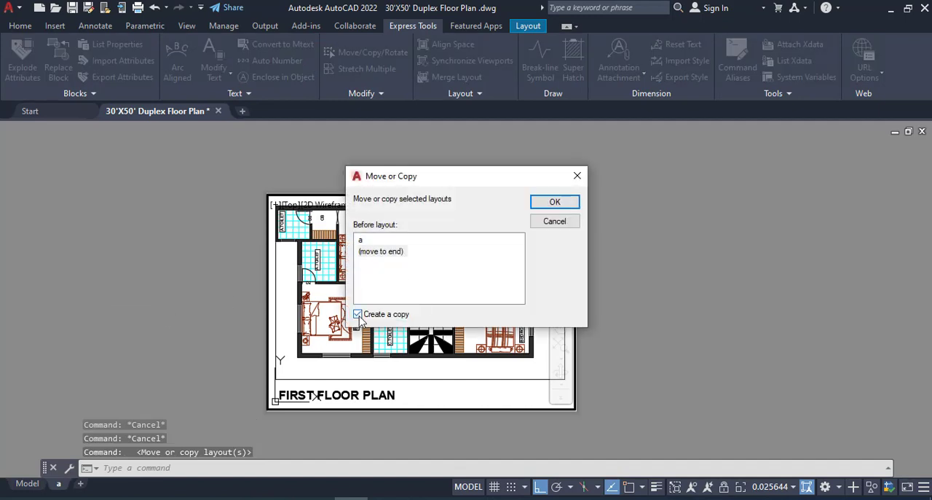
pyautogui.click(565, 202)
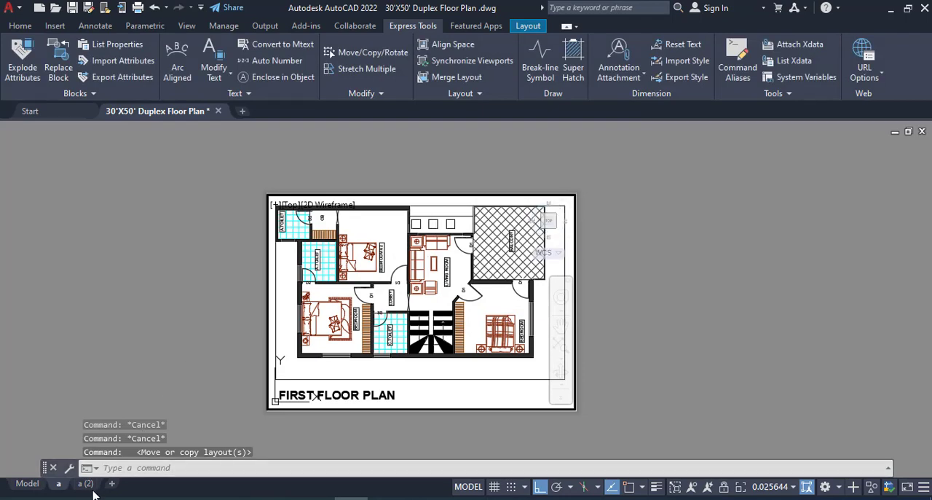
# - Create copies of layout a (2) and layout a (3), placing each one at the end of the layouts
pyautogui.rightClick(87, 485)
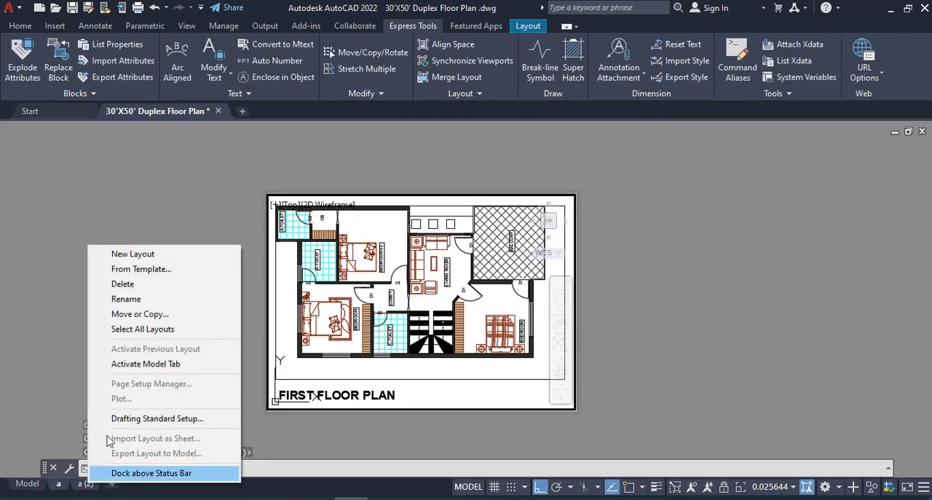
pyautogui.click(163, 319)
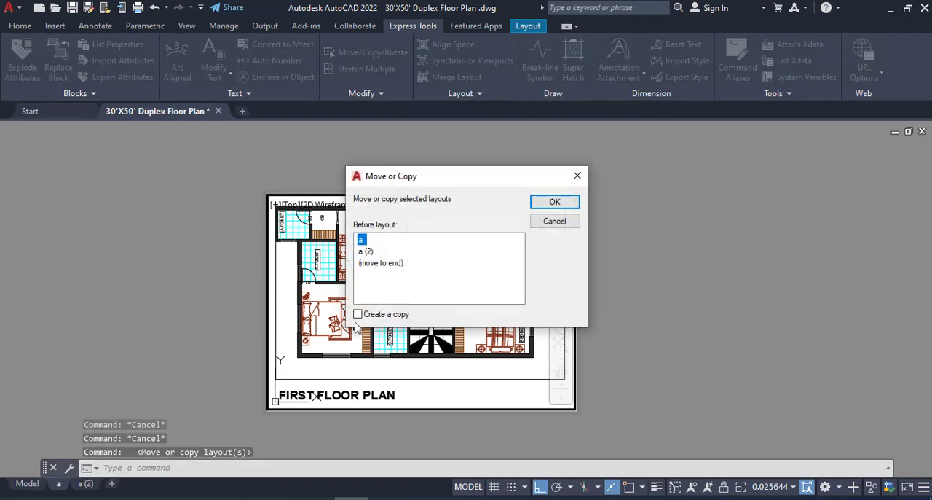
pyautogui.click(404, 264)
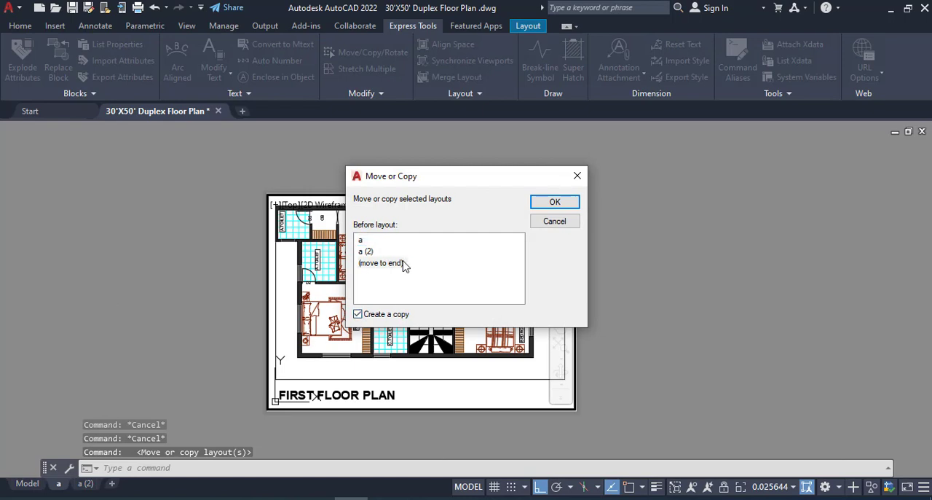
pyautogui.click(551, 204)
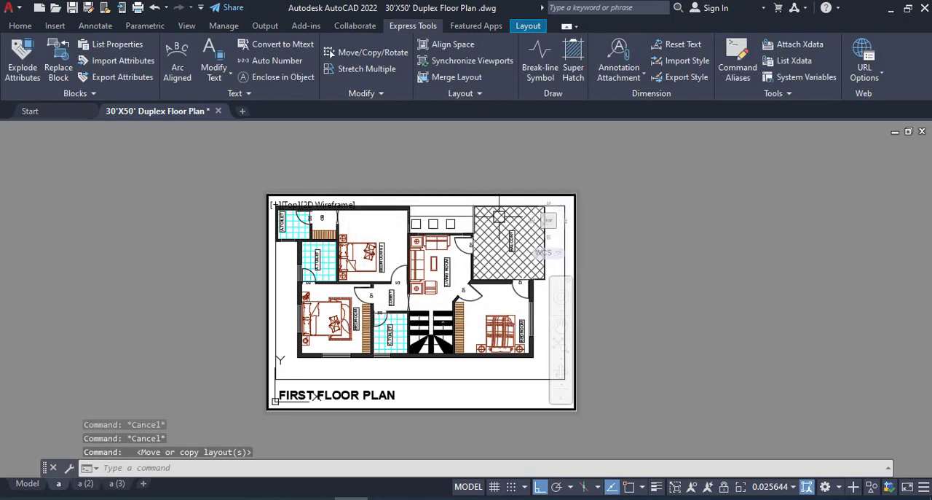
pyautogui.rightClick(120, 486)
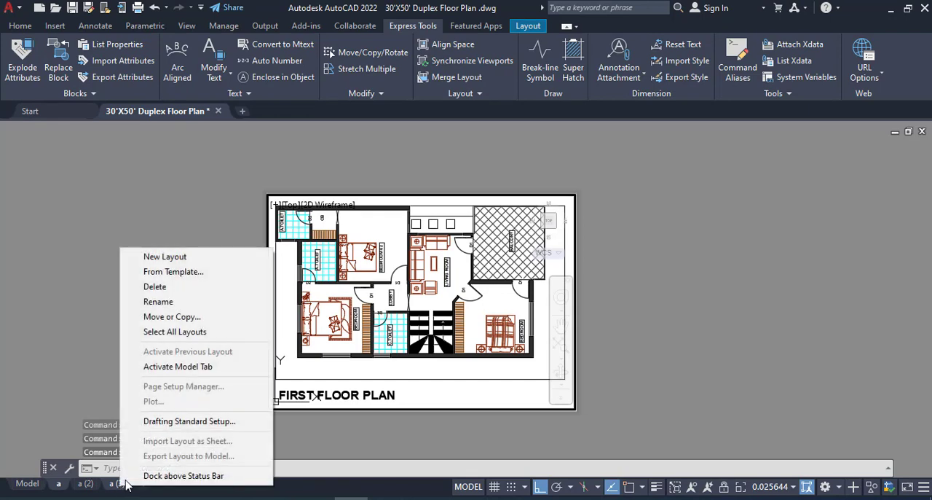
pyautogui.click(186, 322)
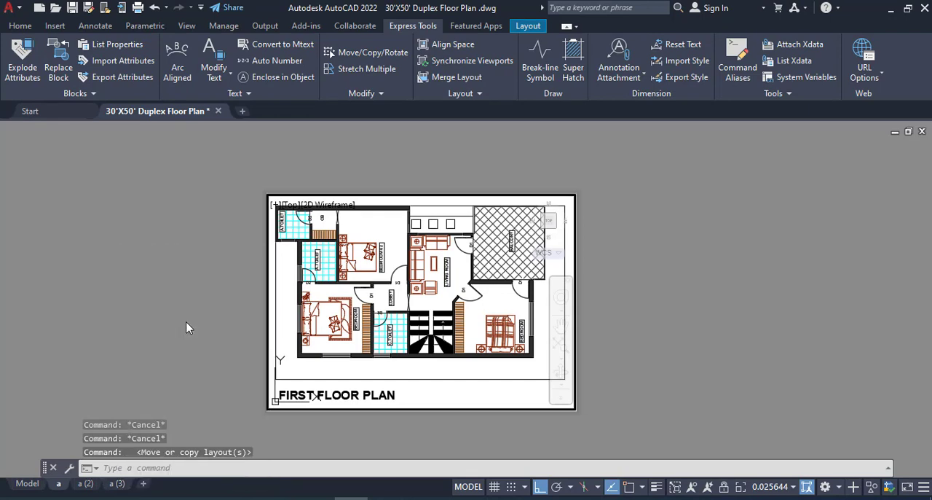
pyautogui.click(386, 275)
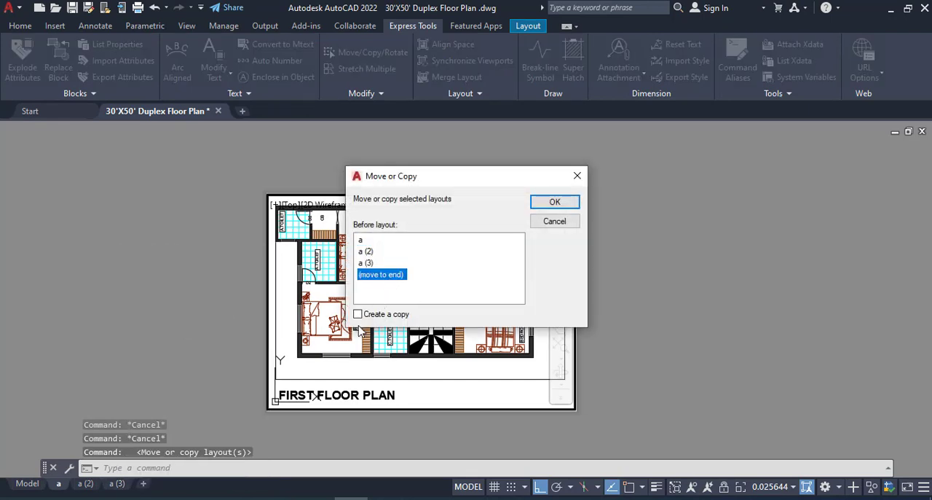
pyautogui.click(554, 202)
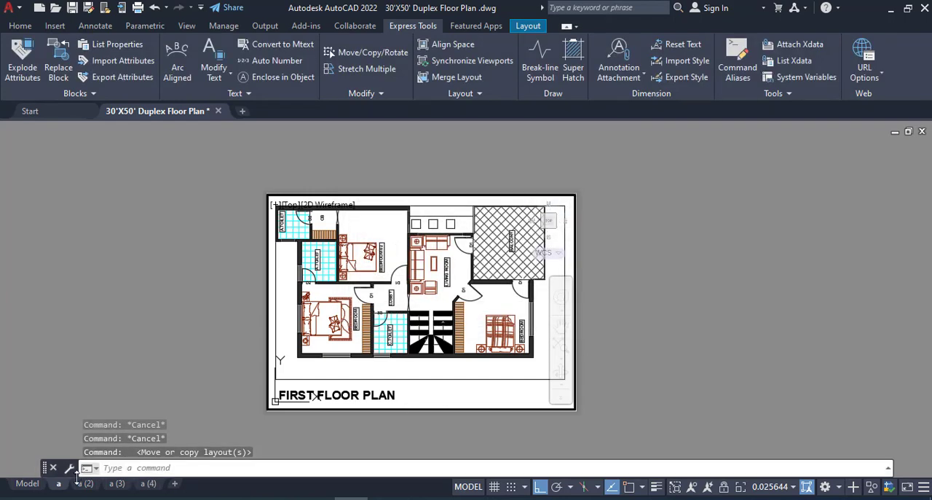
# - Create a copy of layout a (4) at the end of the layouts
pyautogui.rightClick(150, 486)
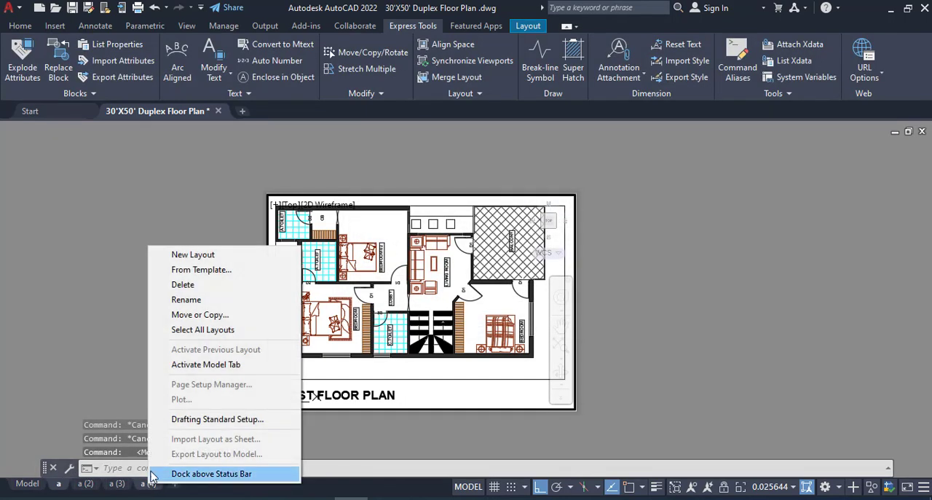
pyautogui.click(192, 314)
pyautogui.click(386, 286)
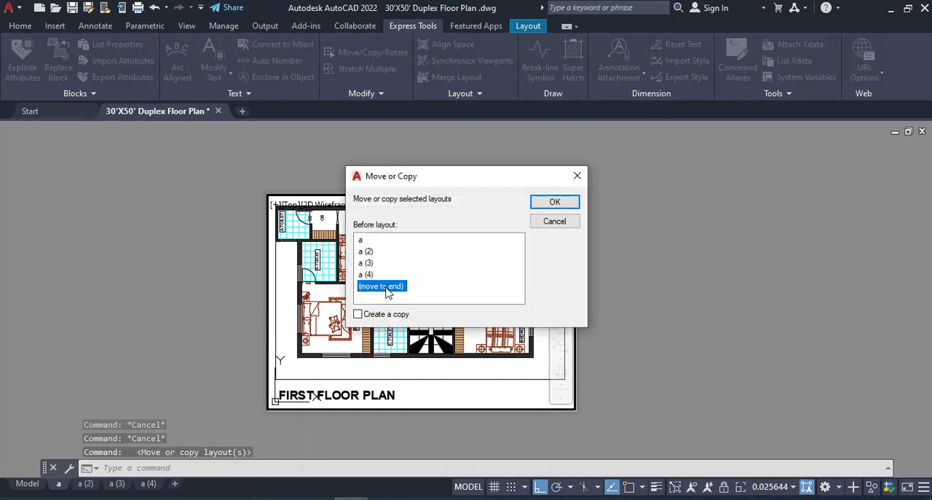
pyautogui.click(358, 315)
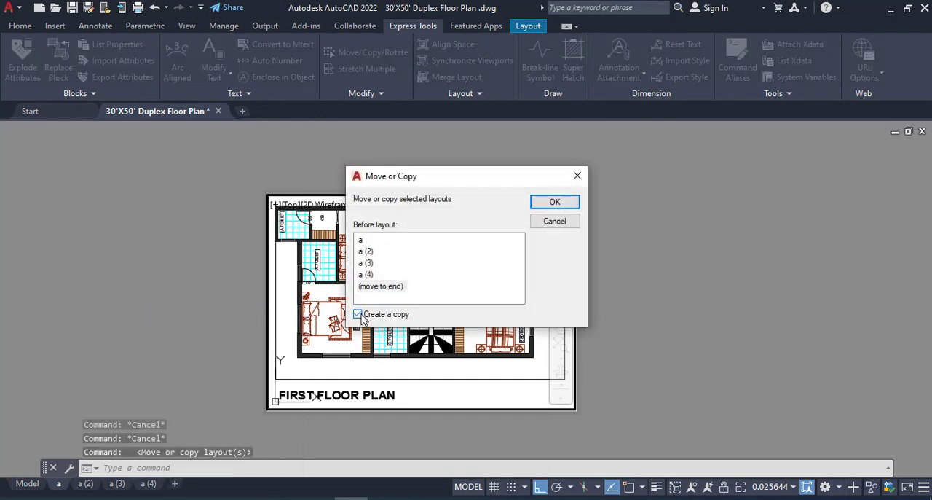
pyautogui.click(553, 203)
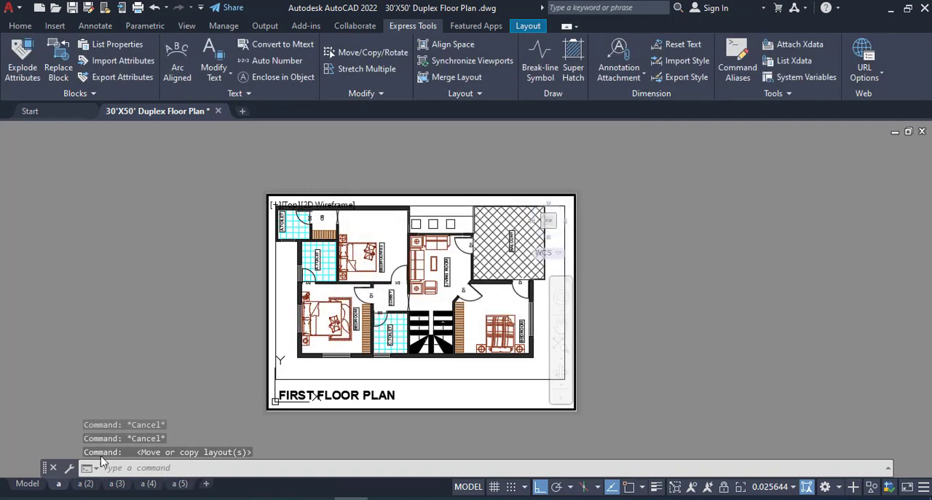
# - Rename layout a (2) to b and layout a (3) to c
pyautogui.rightClick(84, 484)
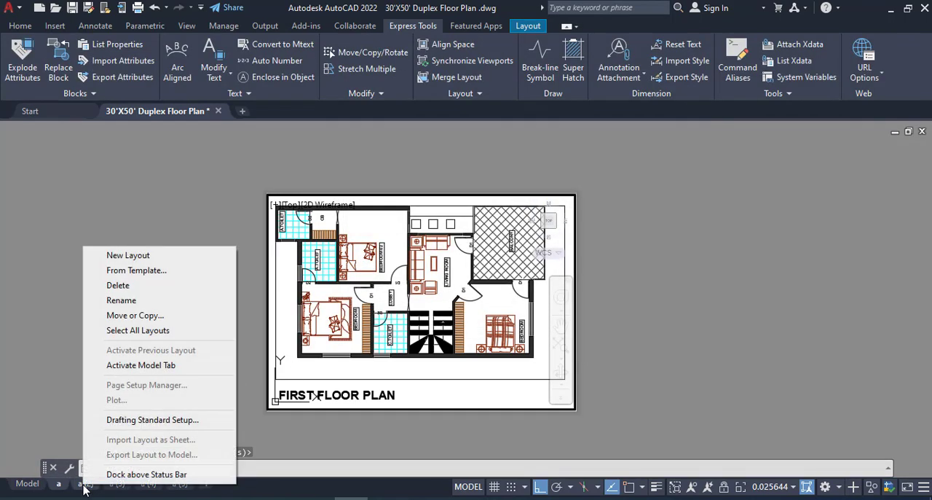
pyautogui.click(144, 306)
pyautogui.write('b')
pyautogui.press('Return')
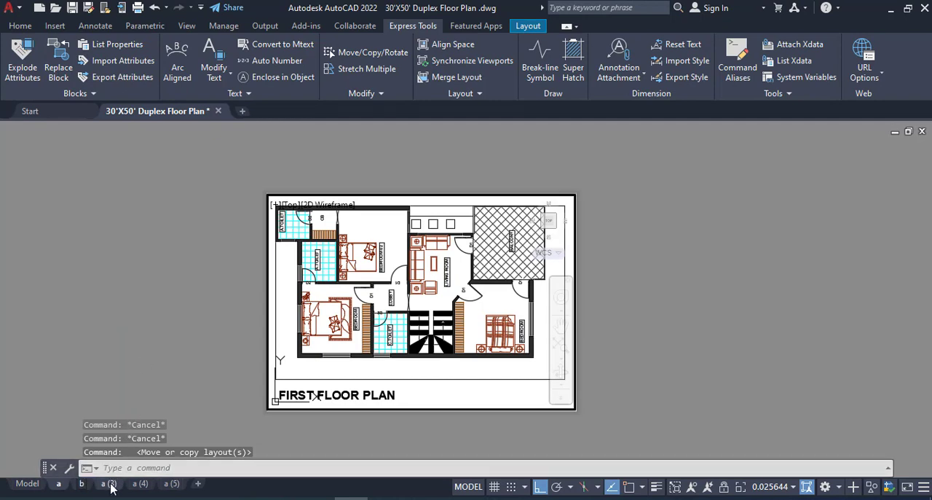
pyautogui.rightClick(109, 484)
pyautogui.click(150, 299)
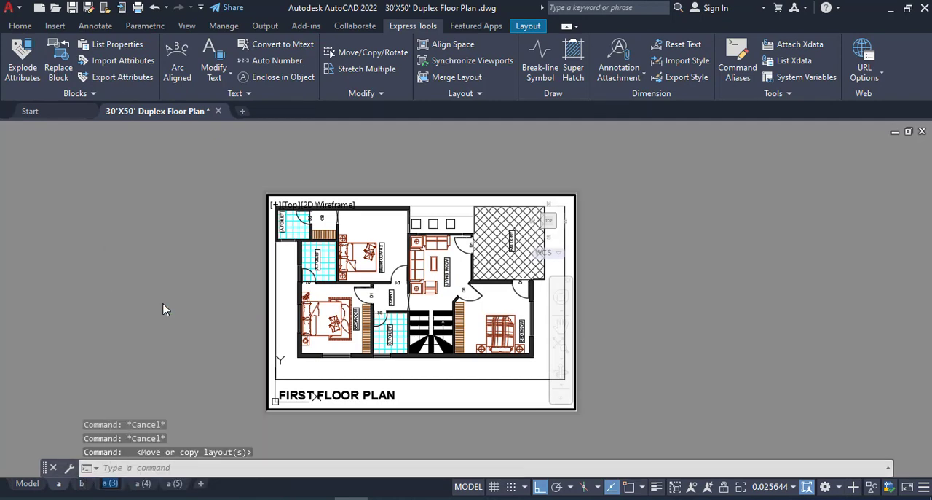
pyautogui.write('c')
pyautogui.press('Return')
# - Rename layout a (4) to d and layout a (5) to e
pyautogui.rightClick(135, 487)
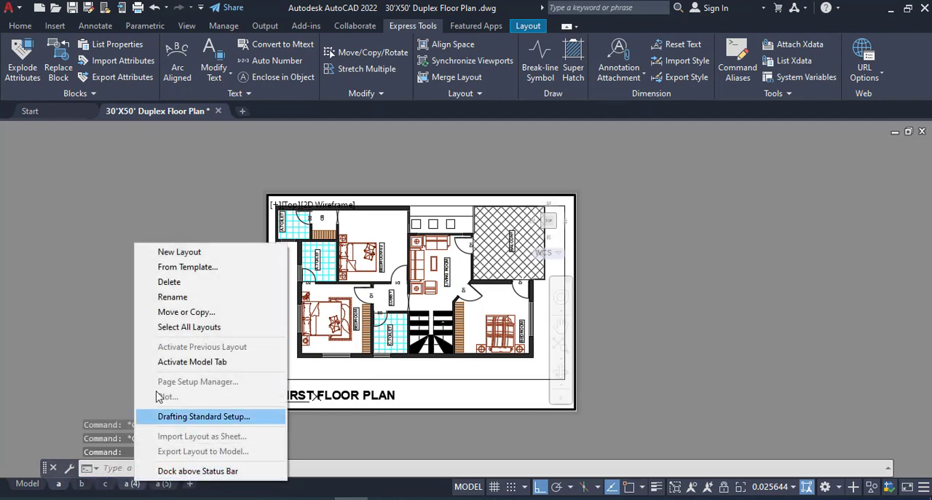
pyautogui.click(180, 298)
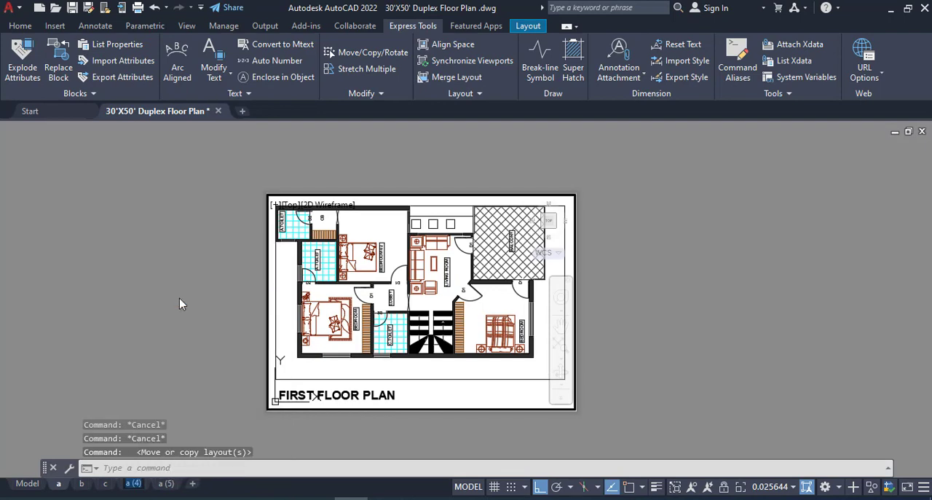
pyautogui.write('d')
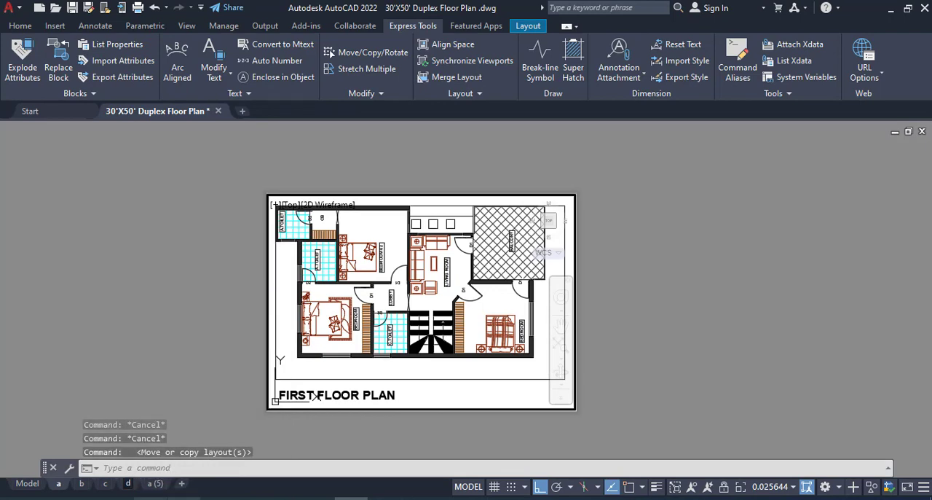
pyautogui.rightClick(155, 485)
pyautogui.click(201, 301)
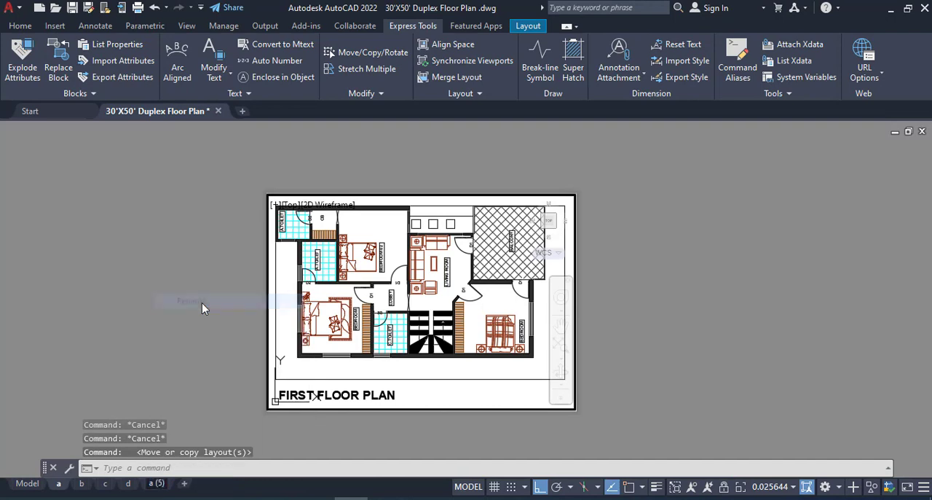
pyautogui.write('e')
pyautogui.press('Return')
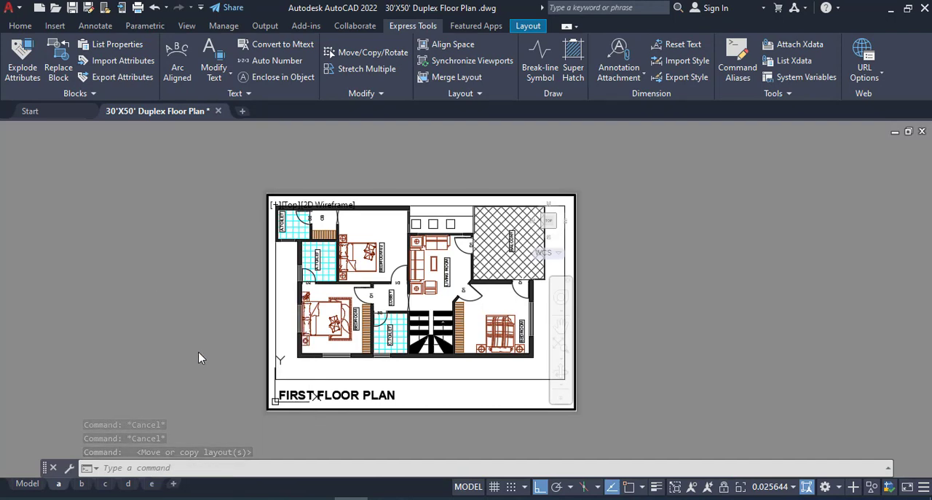
# - Switch to layout b, activate its viewport and bring the dimensioned first floor plan into it
pyautogui.click(82, 484)
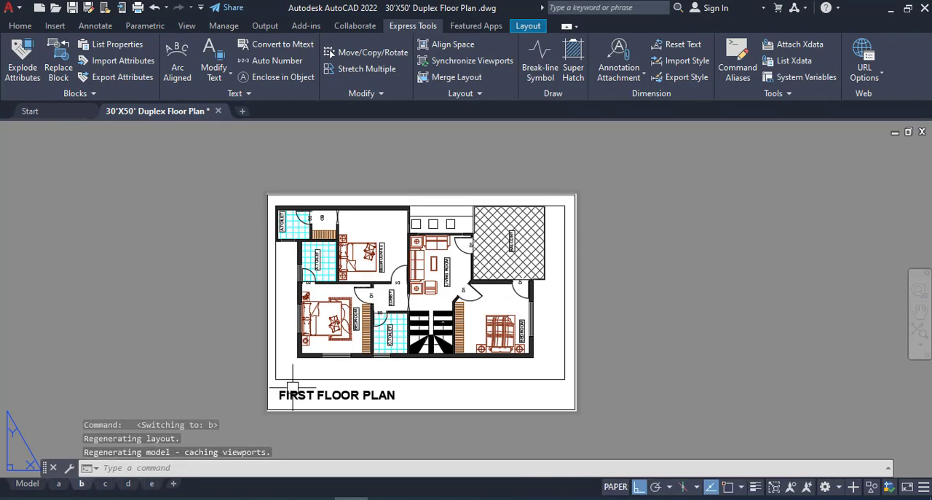
pyautogui.doubleClick(523, 384)
pyautogui.scroll(-4, 523, 384)
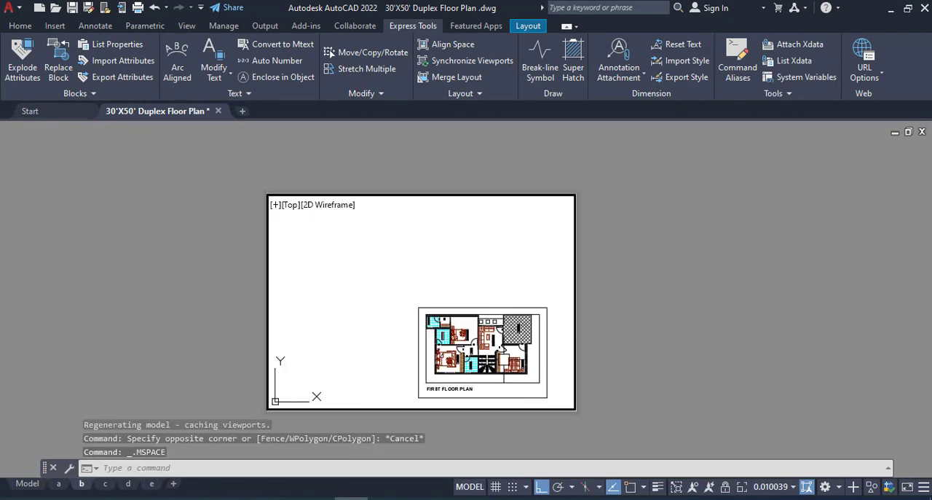
pyautogui.moveTo(468, 339); pyautogui.dragTo(269, 266, button='middle')
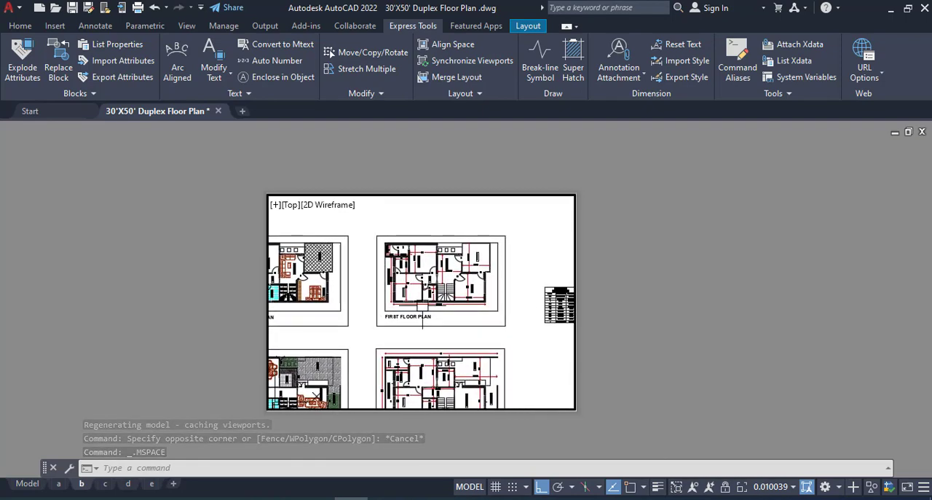
pyautogui.scroll(2, 470, 319)
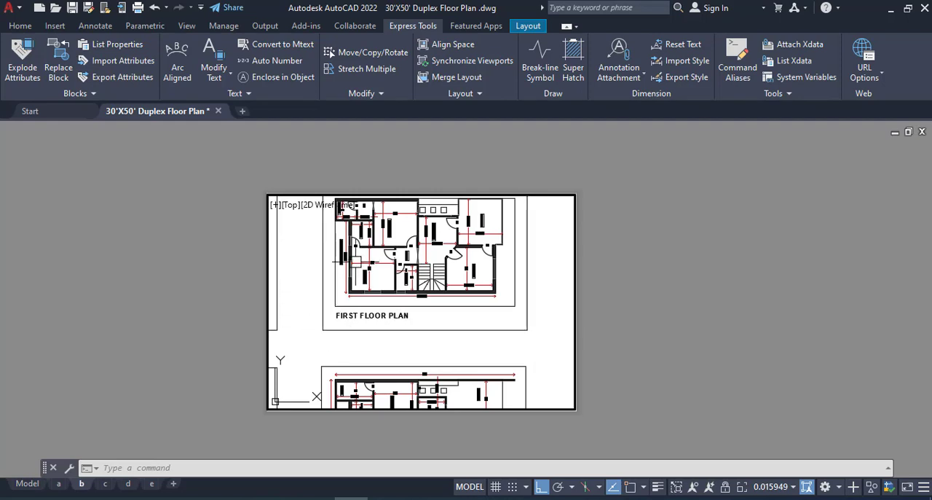
pyautogui.scroll(-4, 353, 284)
pyautogui.scroll(2, 369, 252)
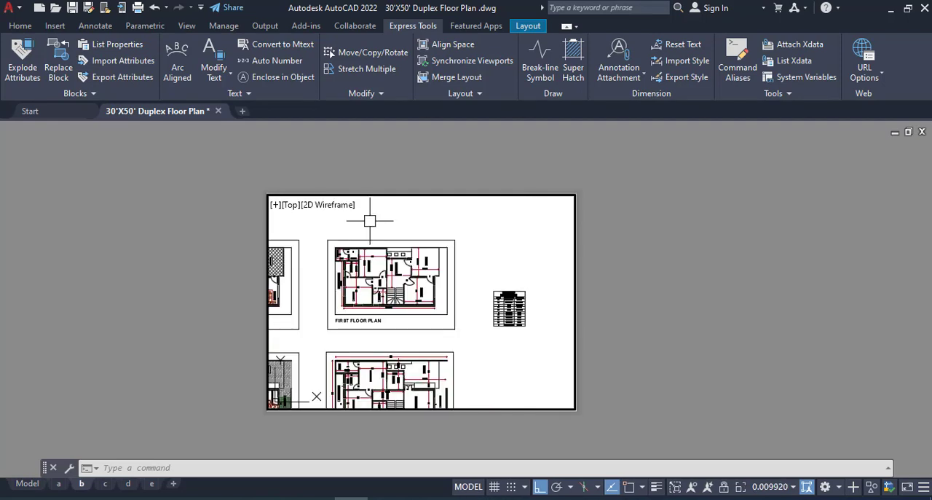
pyautogui.scroll(2, 370, 220)
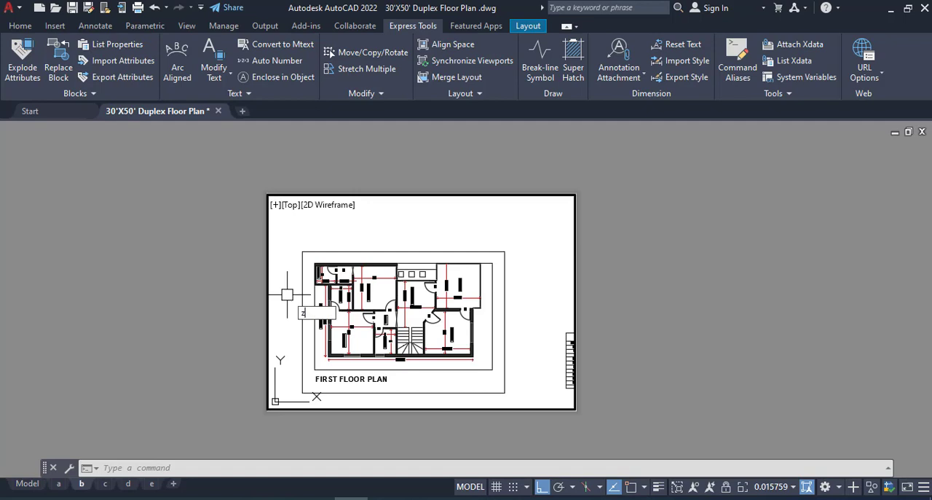
# - Fill layout b's viewport with the dimensioned first floor plan using a window zoom just inside the plan's outer frame
pyautogui.press('Return')
pyautogui.write('W')
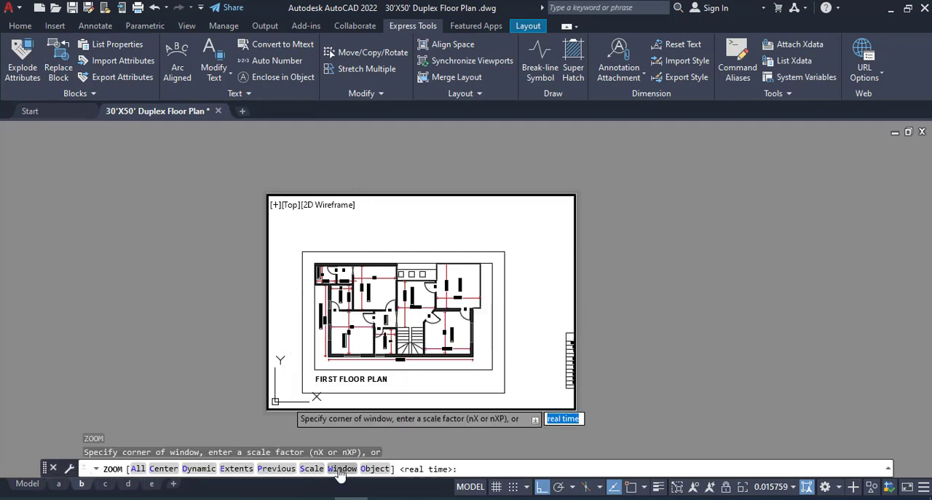
pyautogui.press('Return')
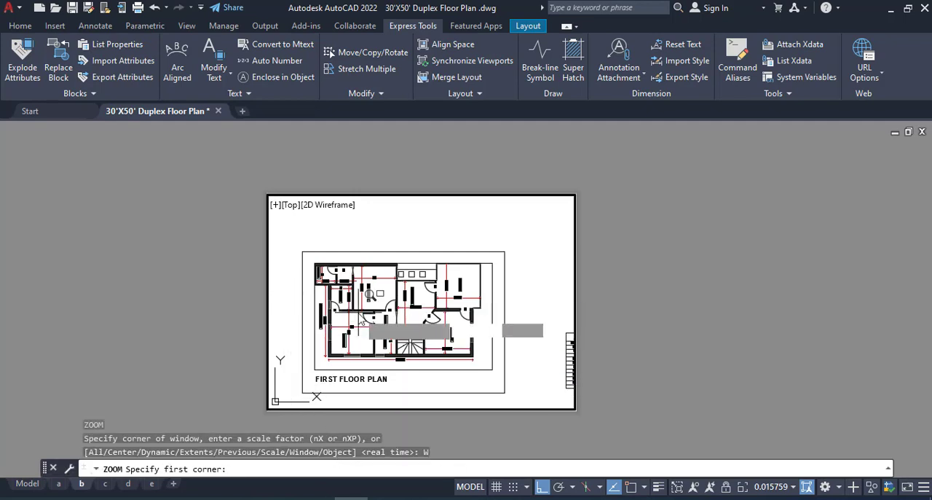
pyautogui.click(306, 256)
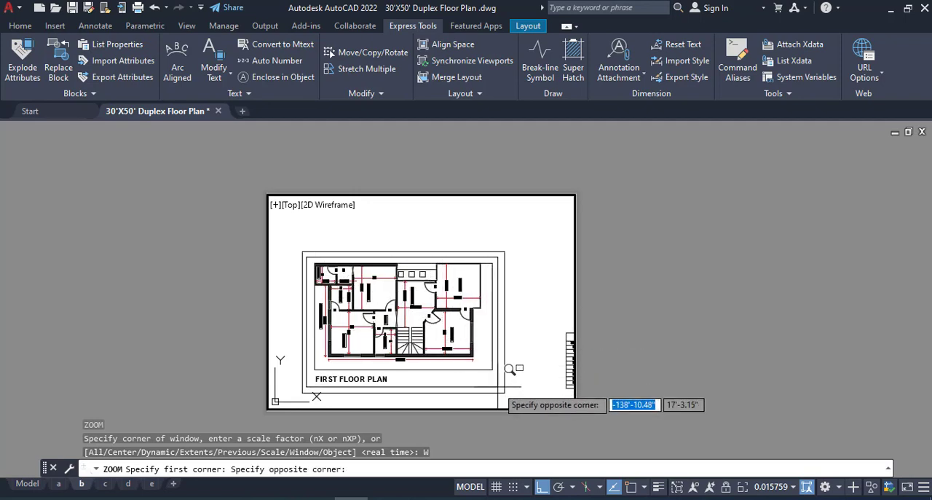
pyautogui.click(510, 370)
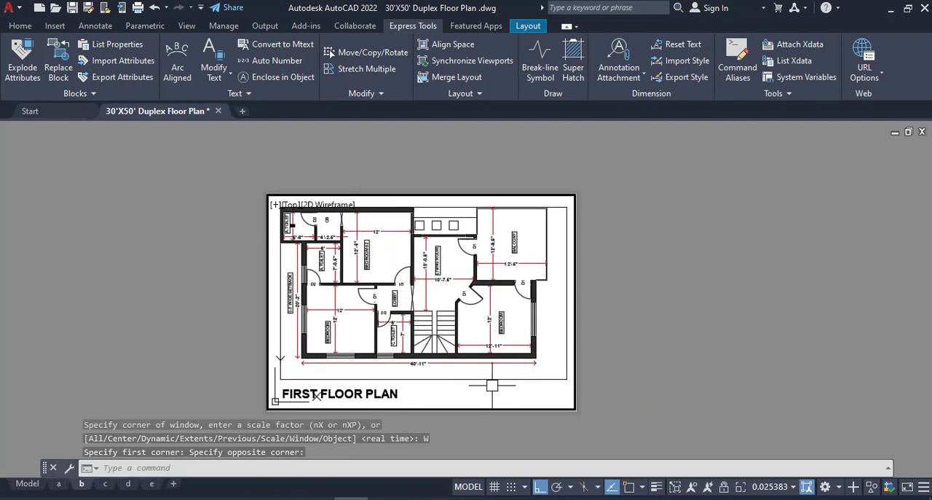
# - Return layout b to paper space, switch to layout c and activate its viewport
pyautogui.doubleClick(205, 357)
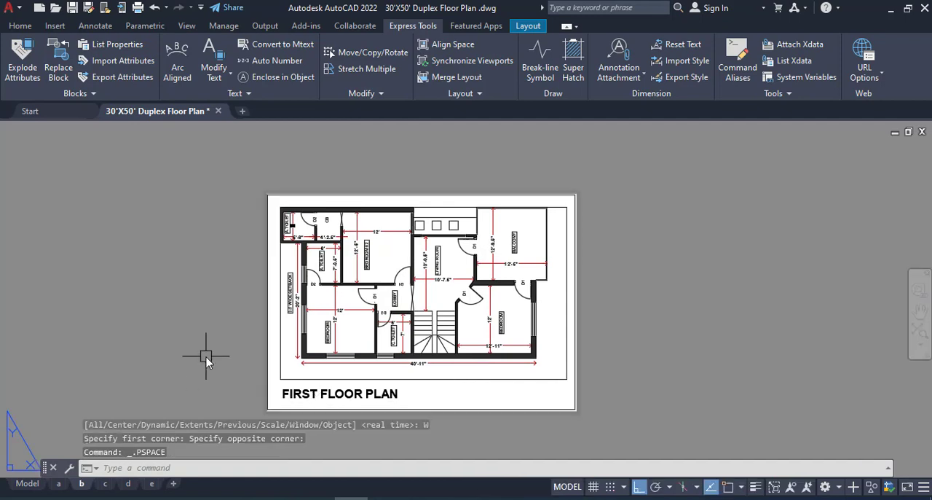
pyautogui.click(111, 486)
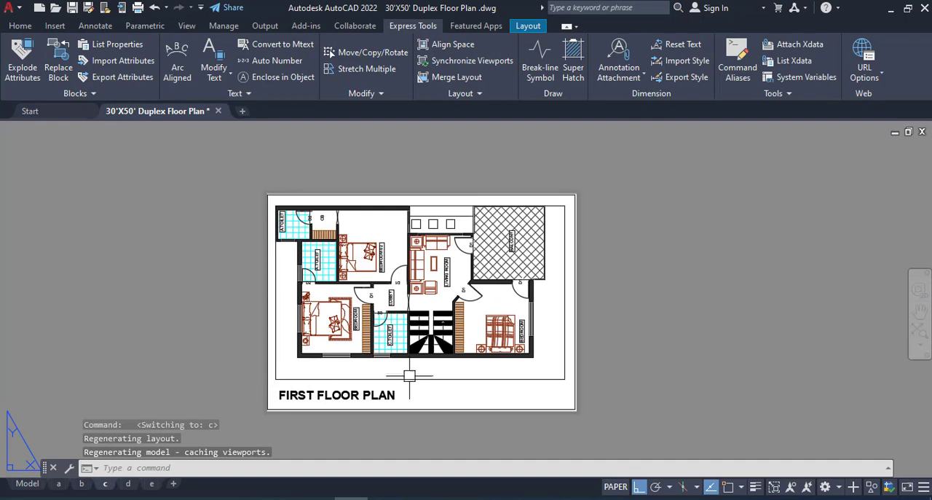
pyautogui.scroll(-4, 462, 358)
pyautogui.scroll(6, 454, 346)
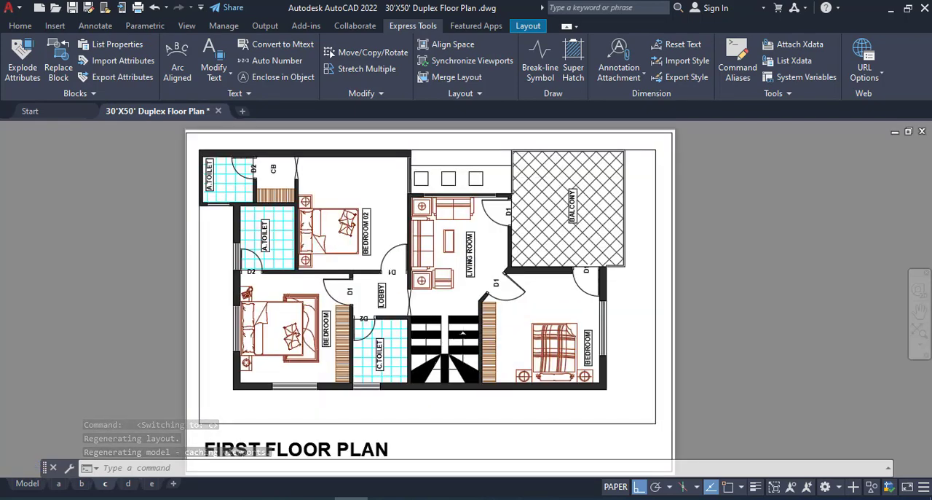
pyautogui.scroll(-4, 475, 335)
pyautogui.scroll(2, 475, 337)
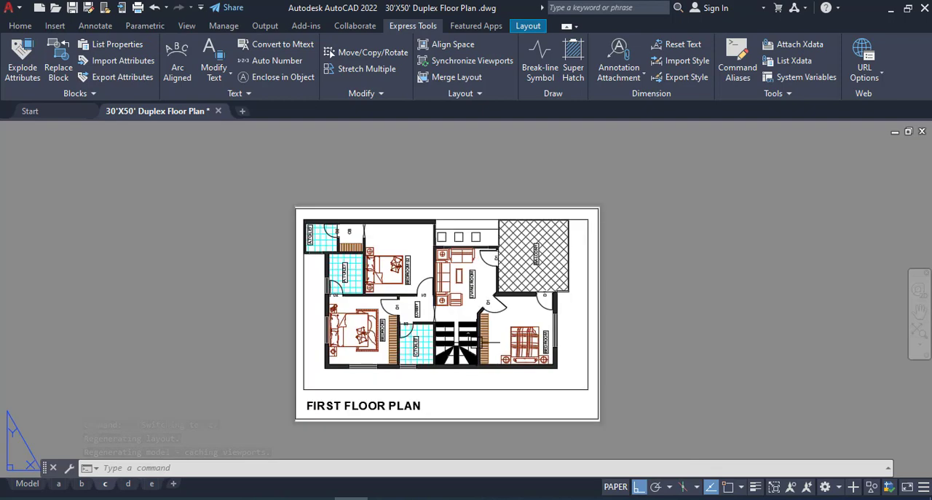
pyautogui.doubleClick(480, 402)
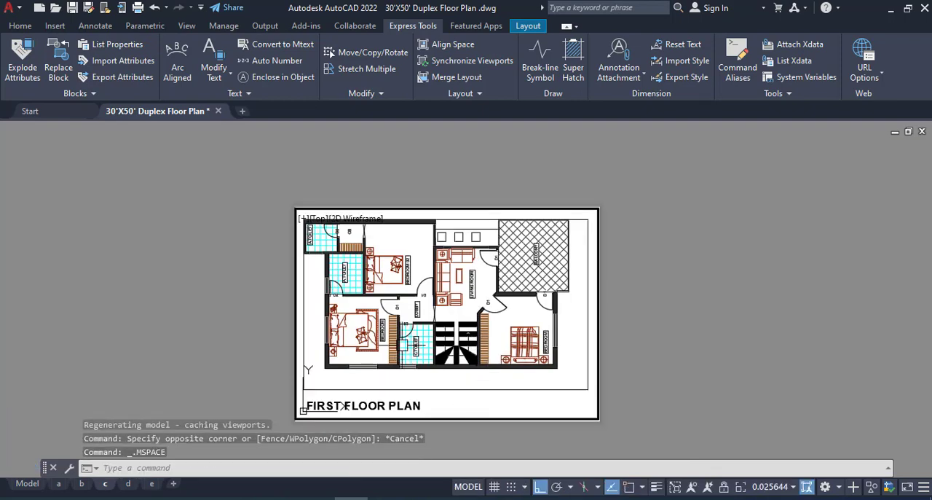
# - Bring the furnished ground floor plan into layout c's viewport
pyautogui.scroll(-4, 405, 344)
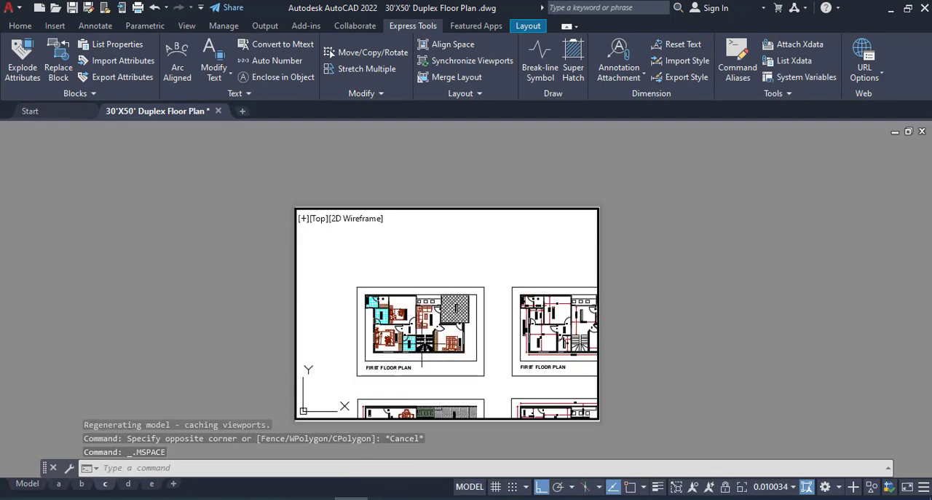
pyautogui.moveTo(422, 303); pyautogui.dragTo(423, 295, button='middle')
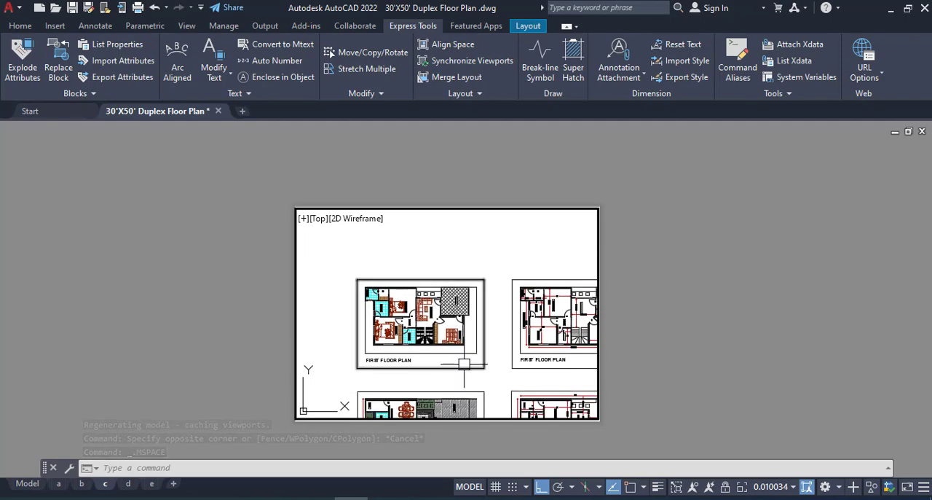
pyautogui.moveTo(464, 363); pyautogui.dragTo(461, 282, button='middle')
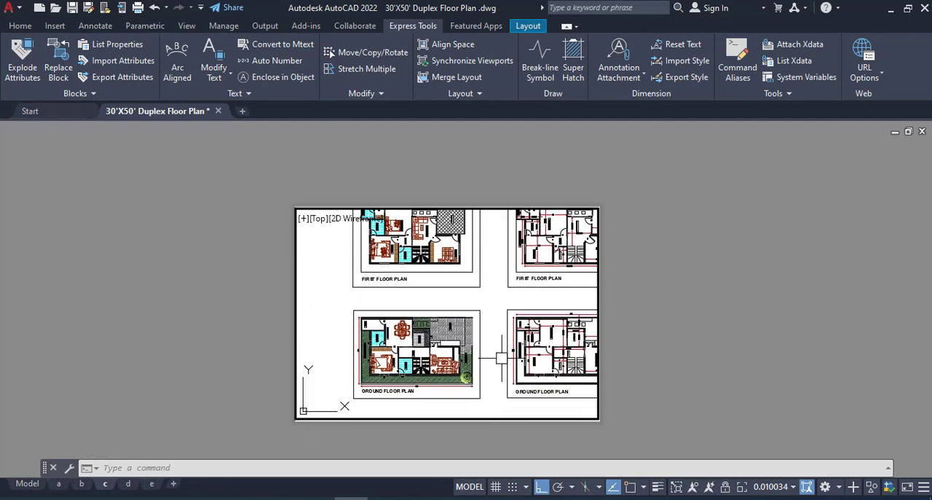
pyautogui.moveTo(495, 340); pyautogui.dragTo(546, 271, button='middle')
pyautogui.middleClick(493, 297)
pyautogui.middleClick(493, 298)
pyautogui.scroll(3, 464, 308)
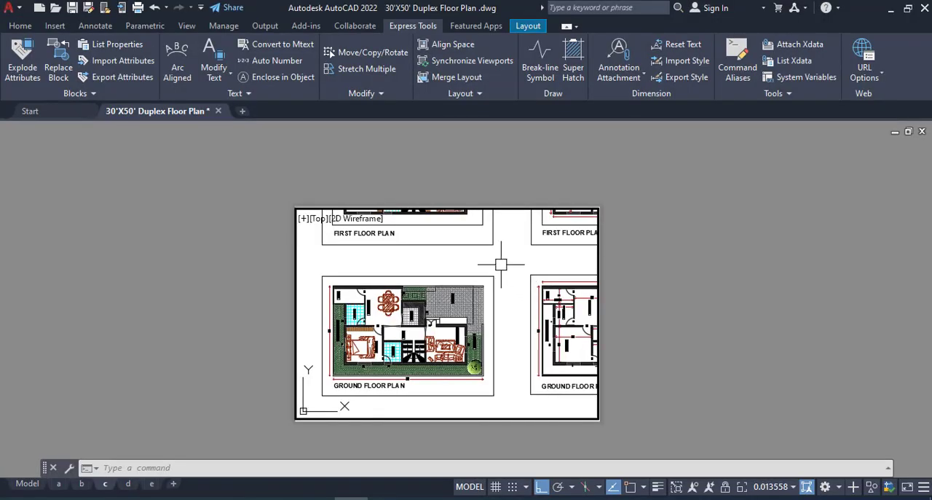
# - Fill layout c's viewport with the furnished ground floor plan using a window zoom just inside its outer frame, and return to paper space
pyautogui.press('Return')
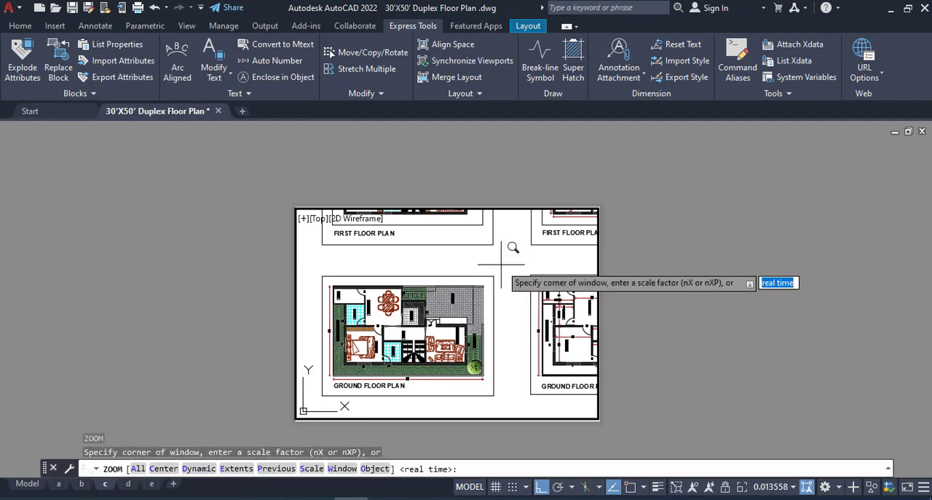
pyautogui.press('Escape')
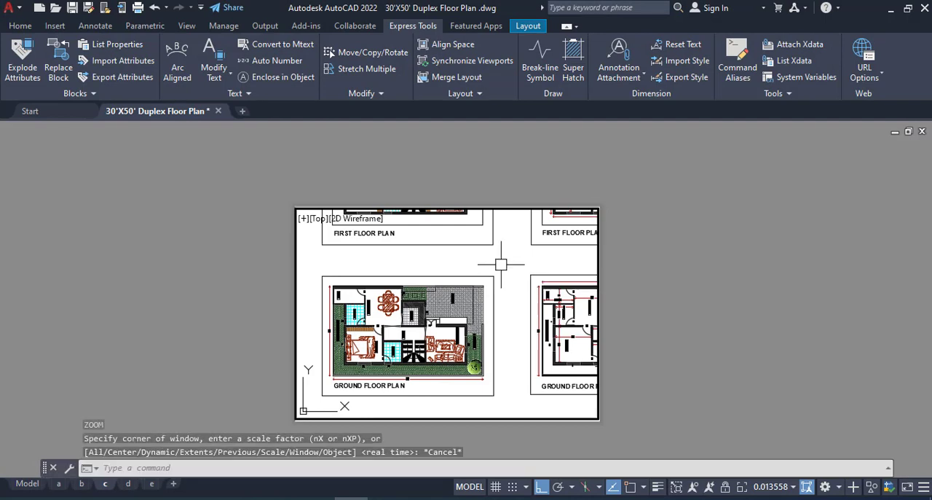
pyautogui.write('z')
pyautogui.press('Return')
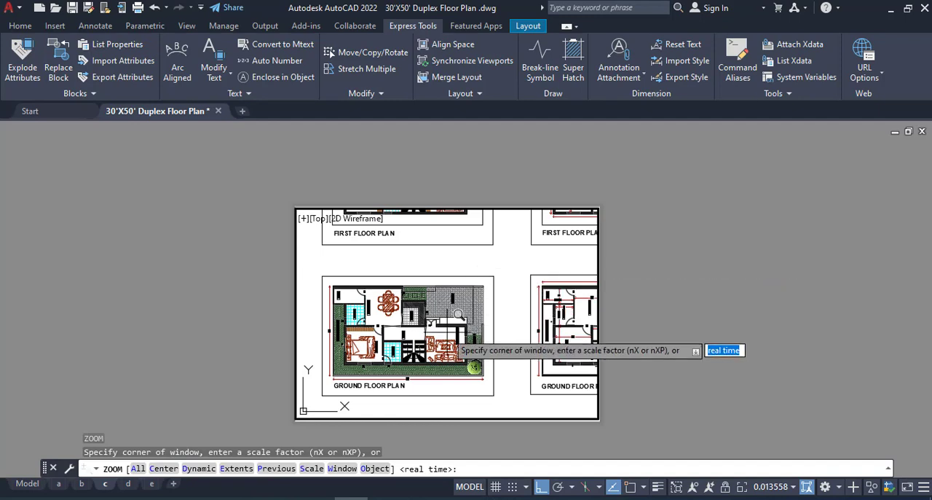
pyautogui.click(342, 468)
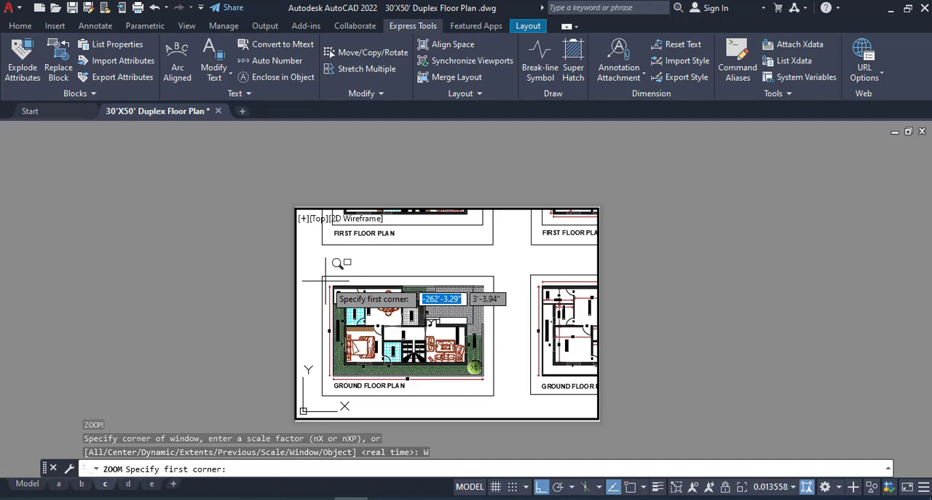
pyautogui.click(325, 279)
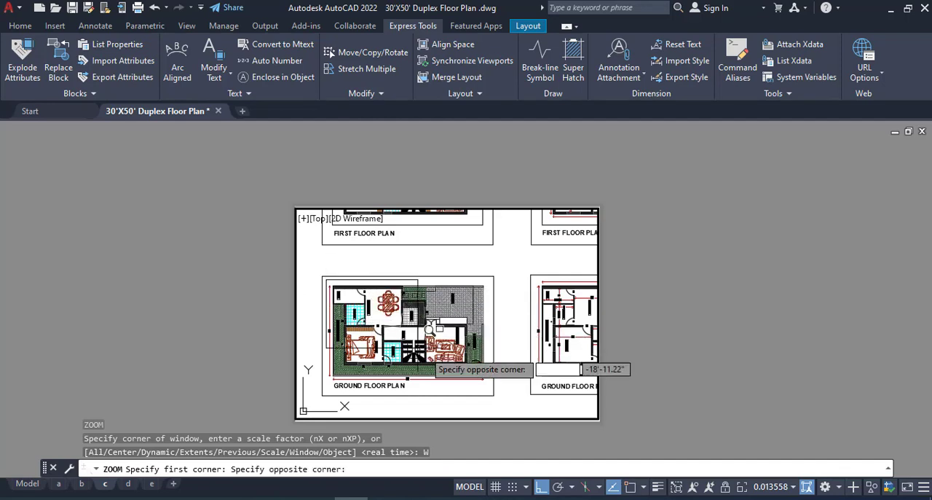
pyautogui.click(502, 376)
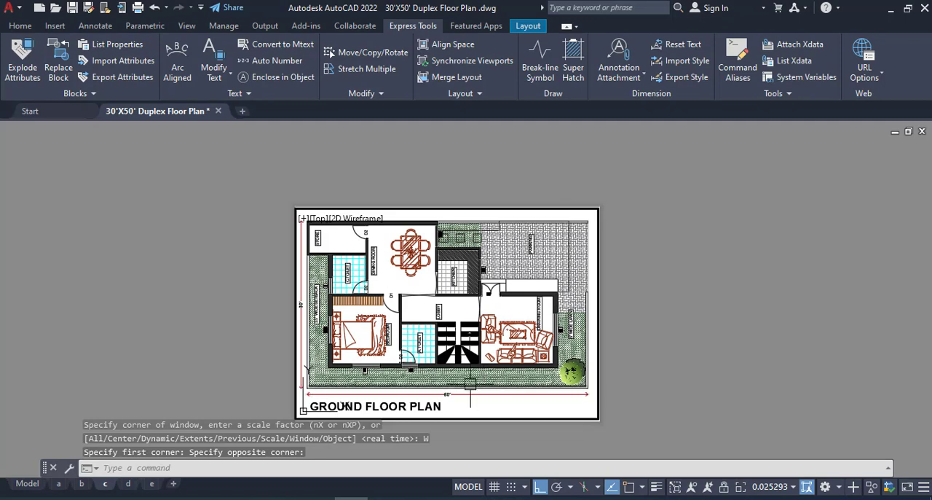
pyautogui.doubleClick(200, 271)
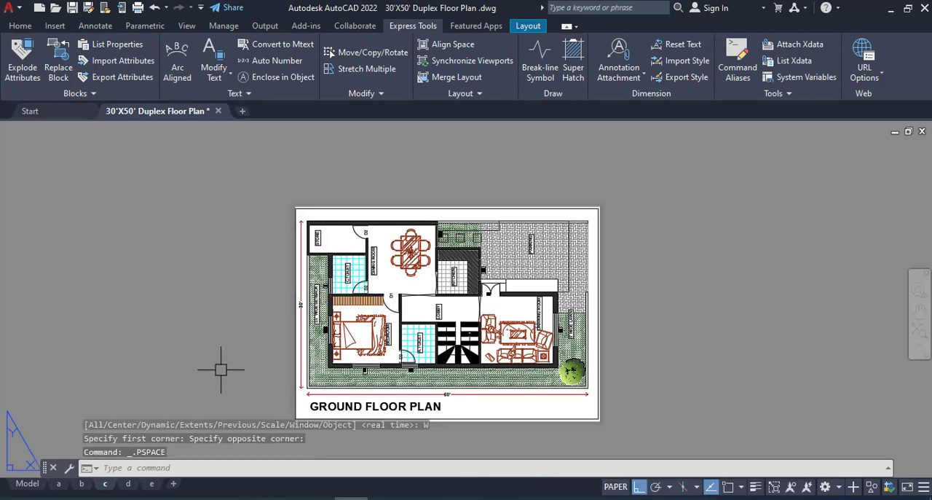
# - Switch to layout d, activate its viewport and bring the dimensioned ground floor plan into it
pyautogui.click(128, 483)
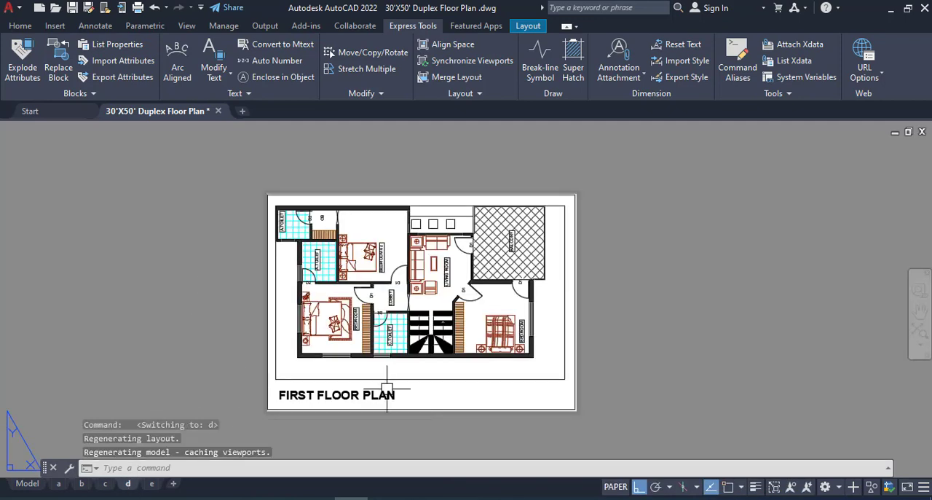
pyautogui.doubleClick(477, 386)
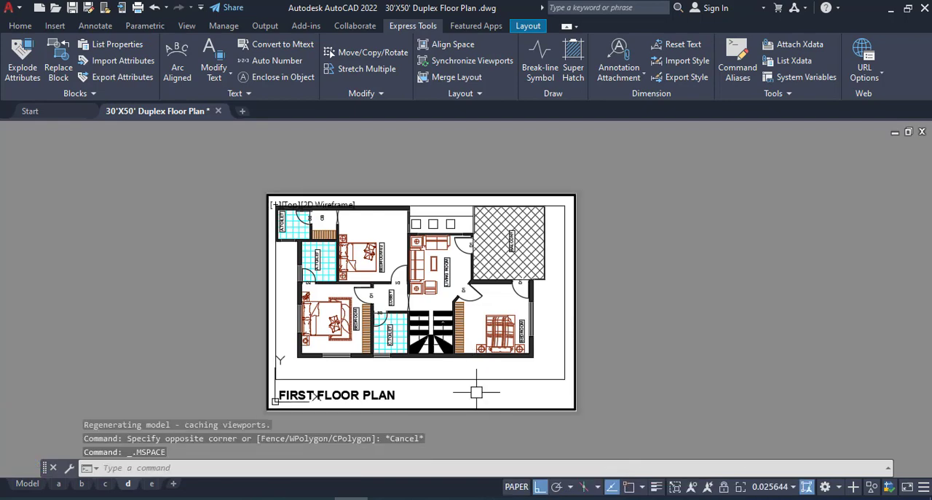
pyautogui.scroll(-4, 479, 385)
pyautogui.scroll(-3, 506, 377)
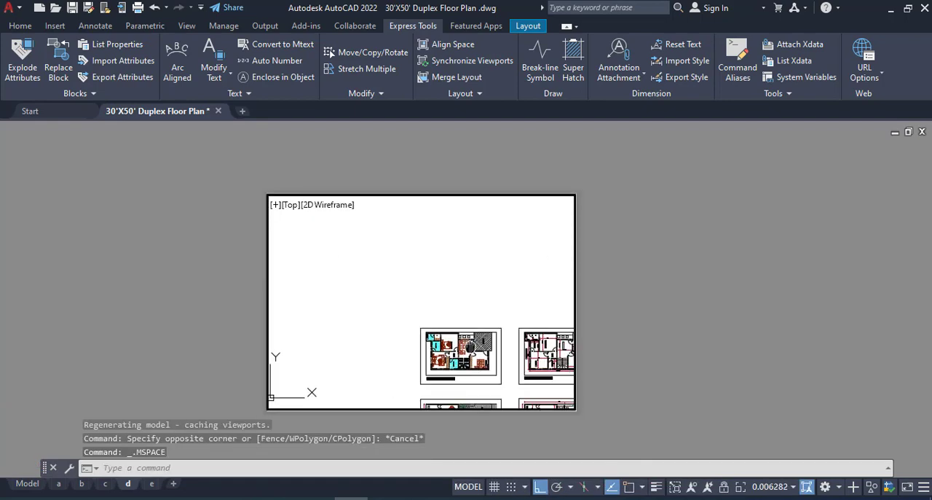
pyautogui.moveTo(395, 284); pyautogui.dragTo(342, 240, button='middle')
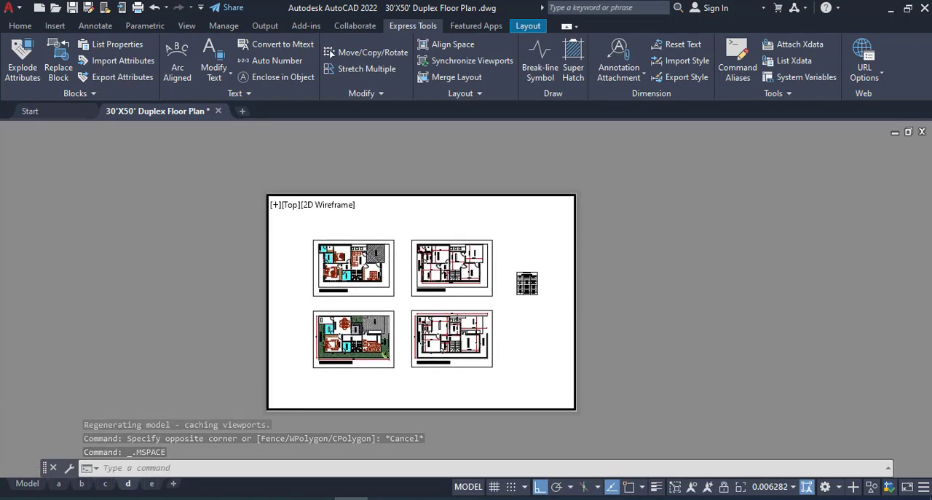
pyautogui.scroll(4, 459, 343)
pyautogui.scroll(-2, 466, 349)
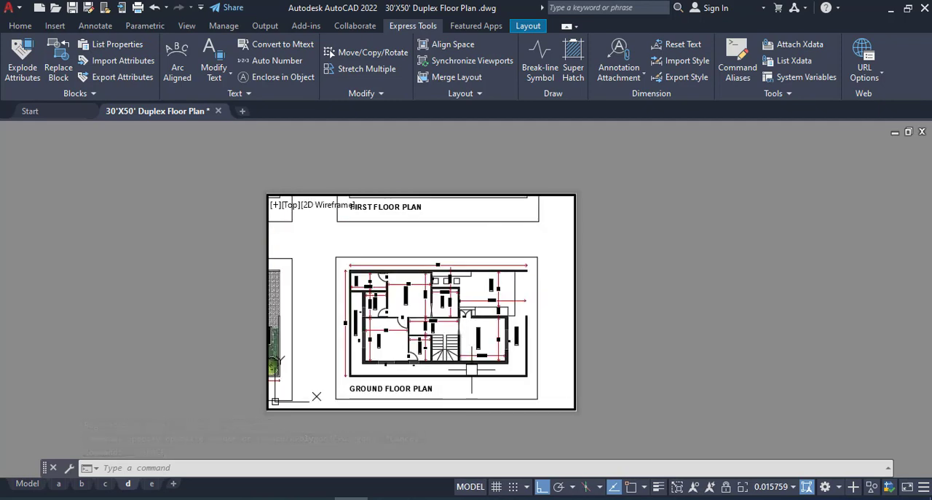
pyautogui.moveTo(470, 370); pyautogui.dragTo(467, 365, button='middle')
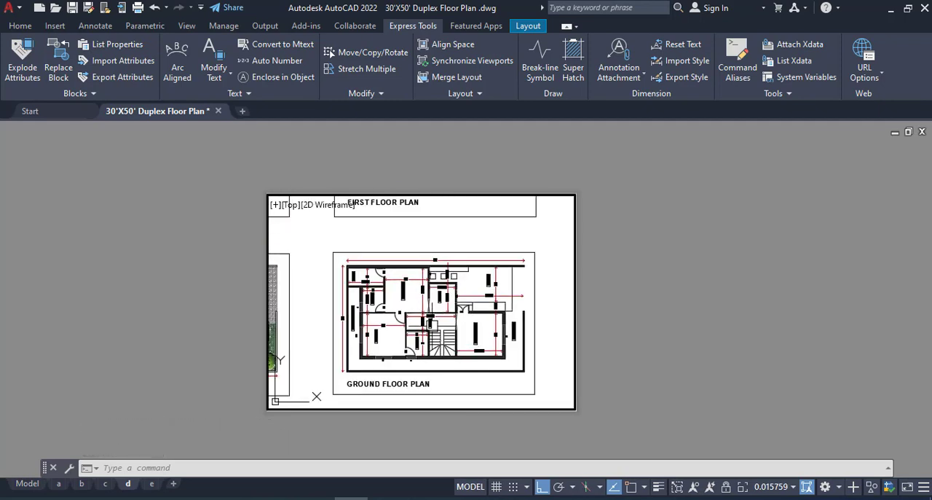
# - Fill layout d's viewport with the dimensioned ground floor plan using a window zoom just inside its outer frame, and return to paper space
pyautogui.write('z')
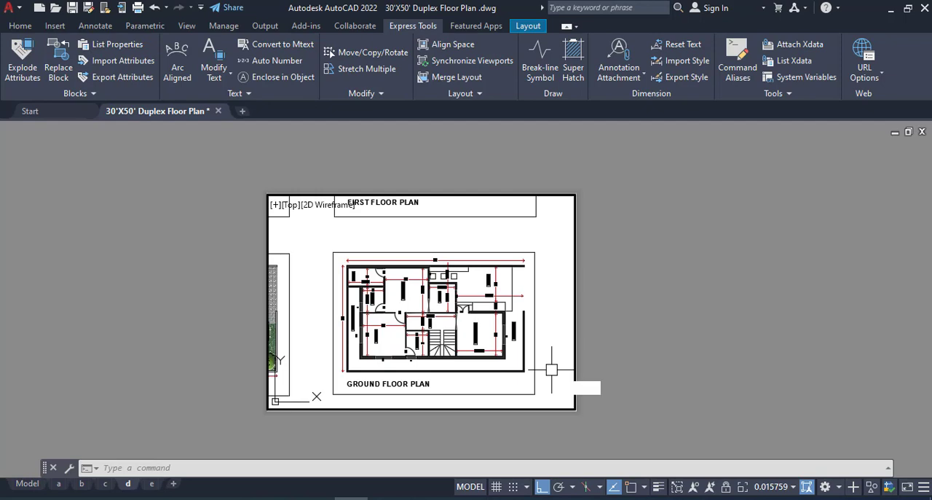
pyautogui.press('Return')
pyautogui.write('w')
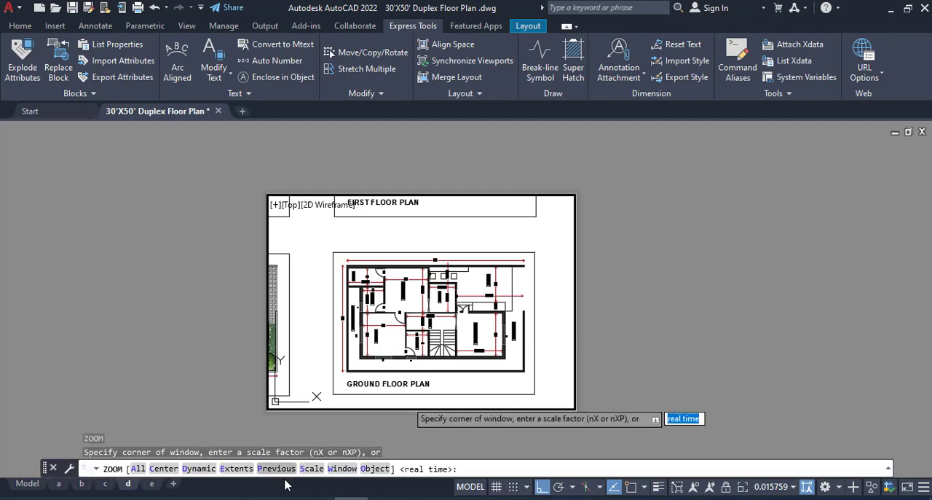
pyautogui.press('Return')
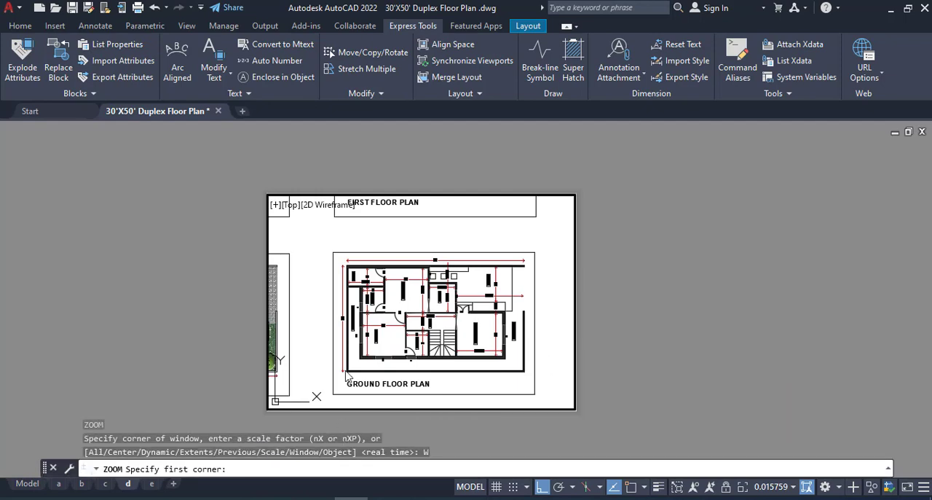
pyautogui.click(336, 254)
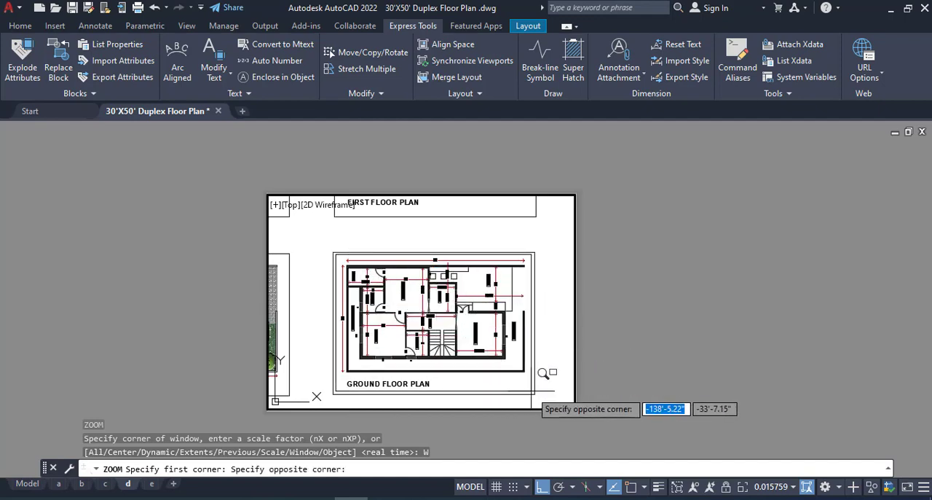
pyautogui.click(532, 391)
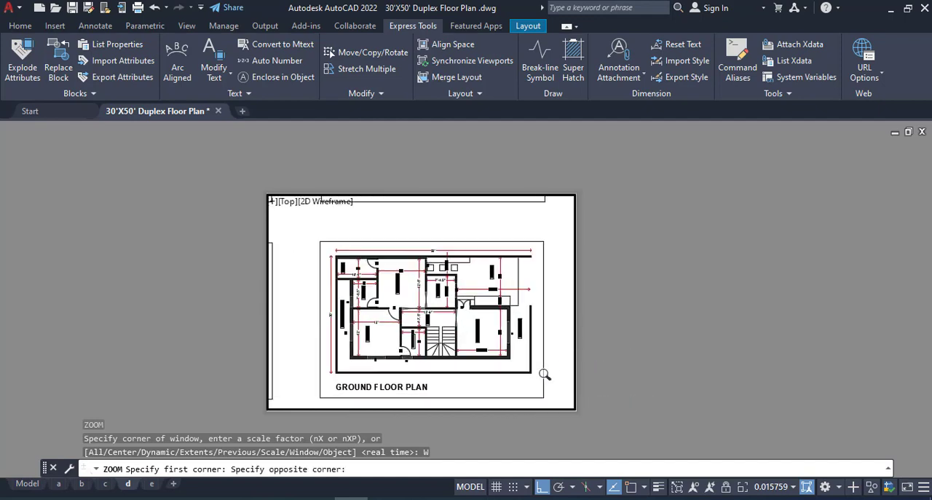
pyautogui.doubleClick(230, 328)
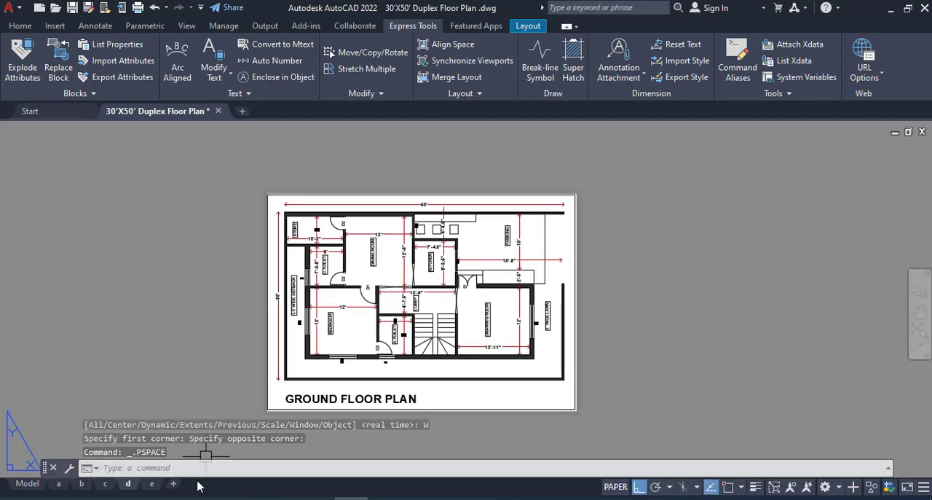
# - Switch to layout e, activate its viewport and enlarge the Schedule of Door & Window table inside it
pyautogui.moveTo(153, 486)
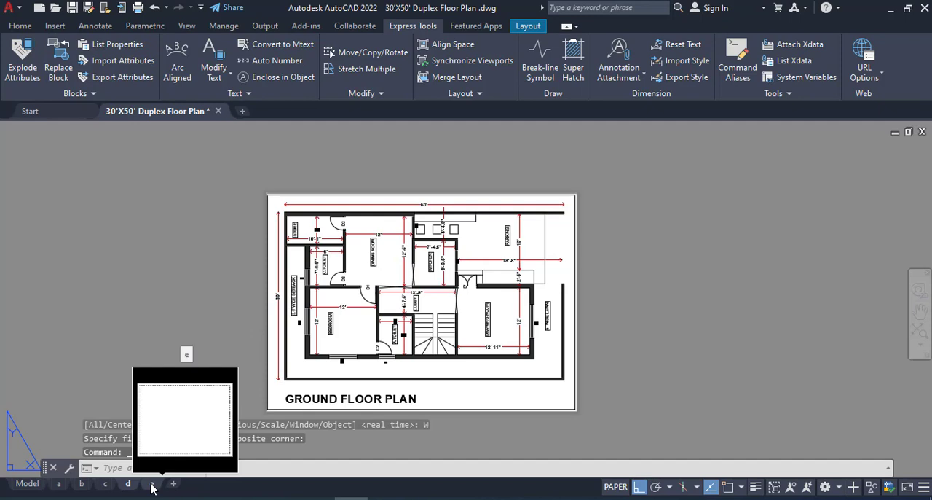
pyautogui.click(152, 484)
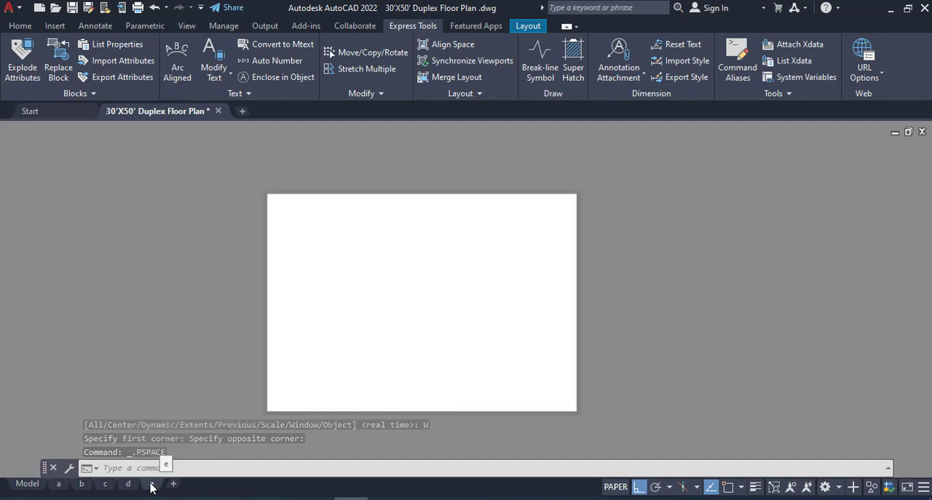
pyautogui.doubleClick(480, 393)
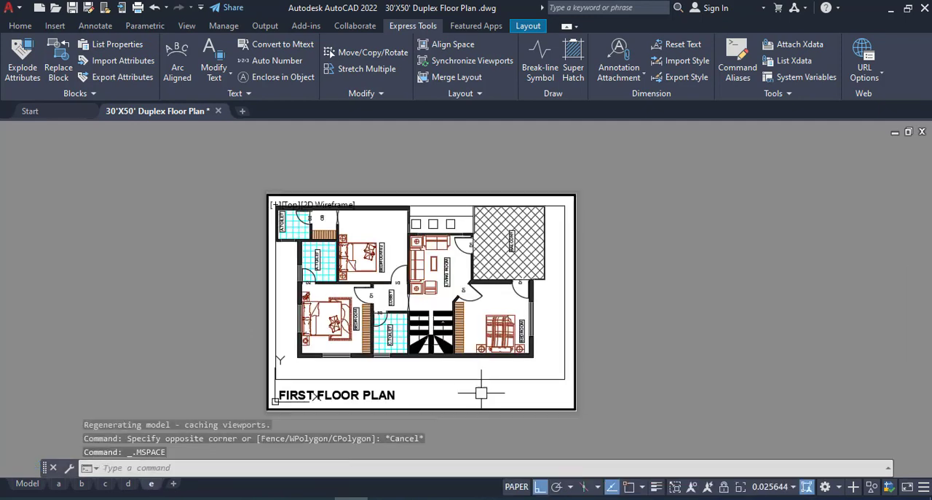
pyautogui.scroll(-2, 496, 371)
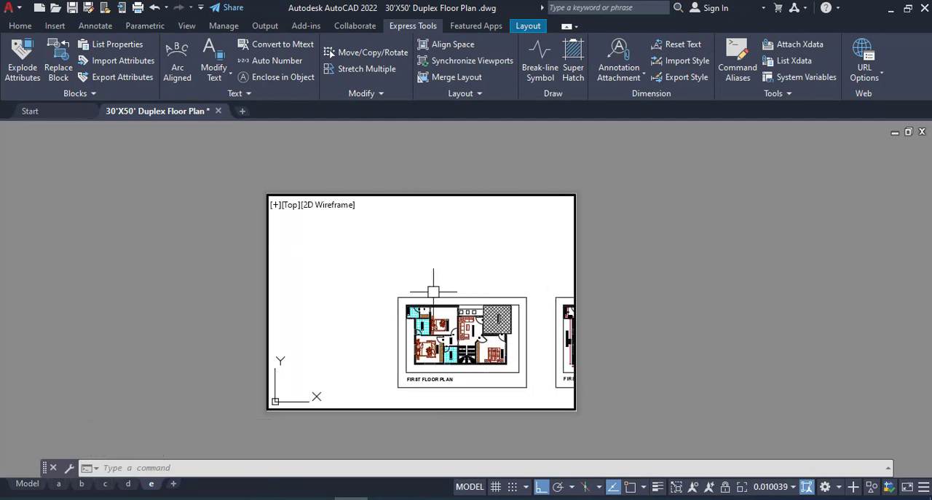
pyautogui.scroll(-2, 462, 292)
pyautogui.moveTo(383, 300); pyautogui.dragTo(287, 263, button='middle')
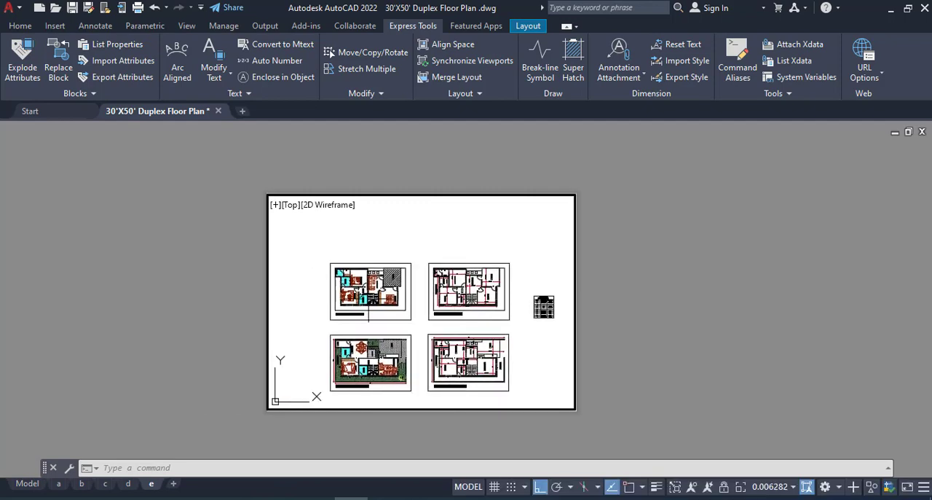
pyautogui.scroll(6, 553, 316)
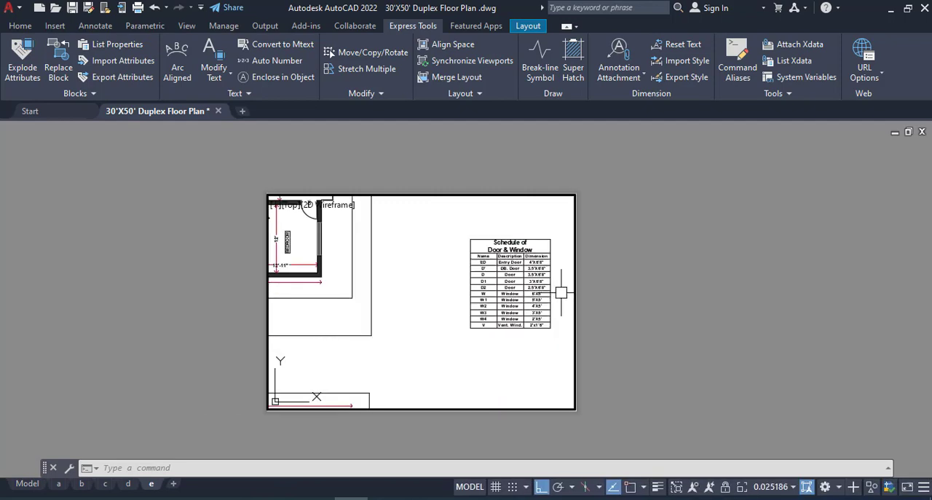
pyautogui.moveTo(558, 291); pyautogui.dragTo(404, 313, button='middle')
pyautogui.scroll(2, 430, 310)
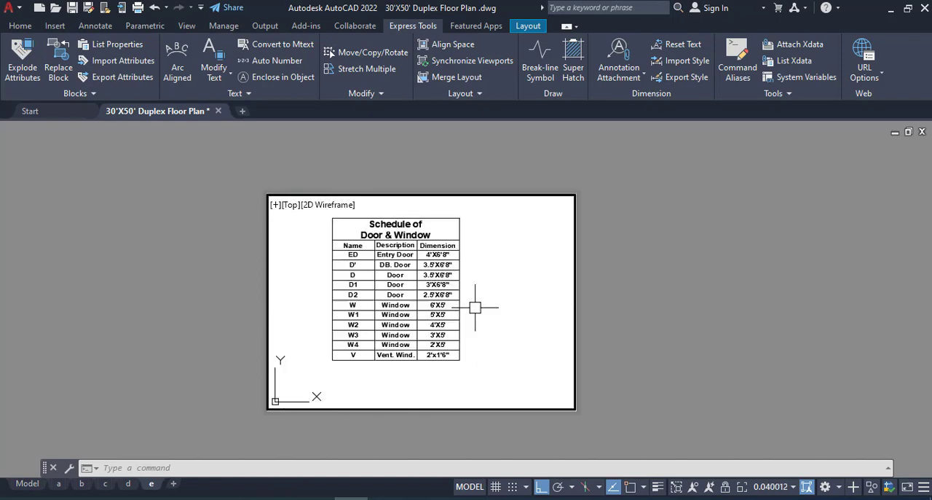
# - Fill layout e's viewport with the Schedule of Door & Window table using a window zoom just outside its border, and return to paper space
pyautogui.moveTo(485, 323); pyautogui.dragTo(501, 331, button='middle')
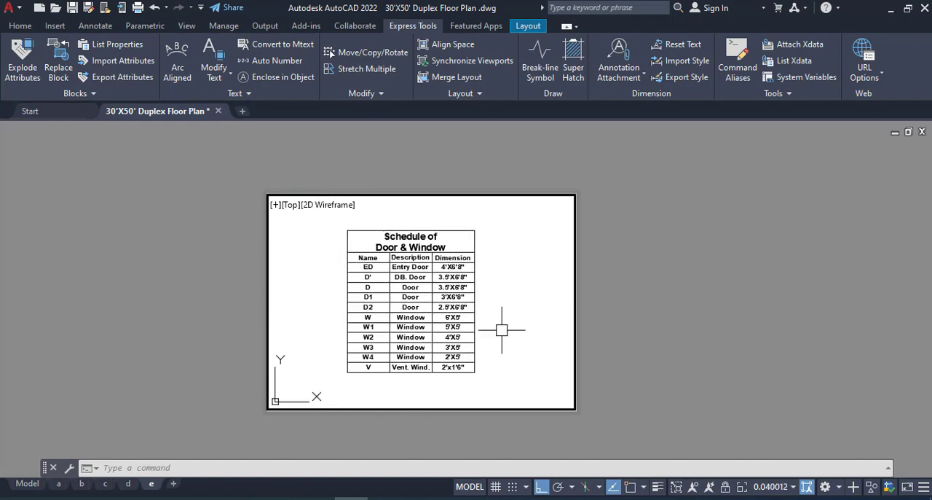
pyautogui.write('z')
pyautogui.press('Return')
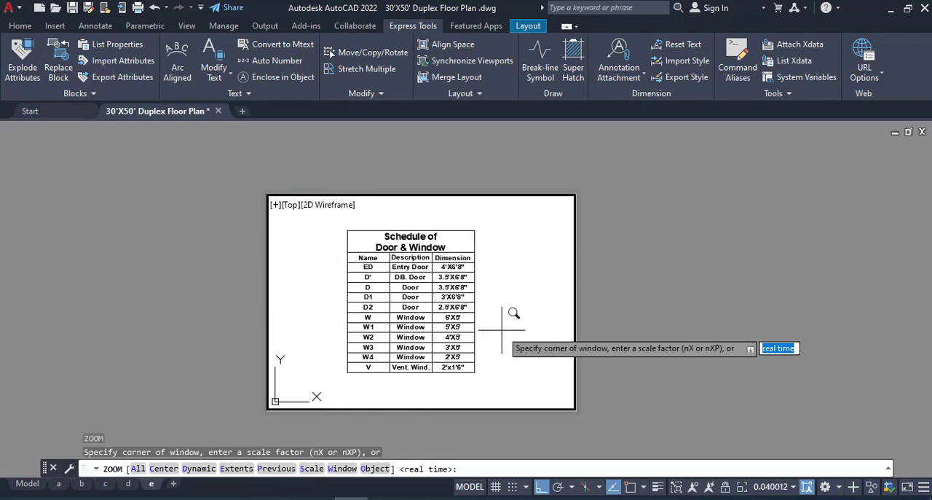
pyautogui.click(342, 468)
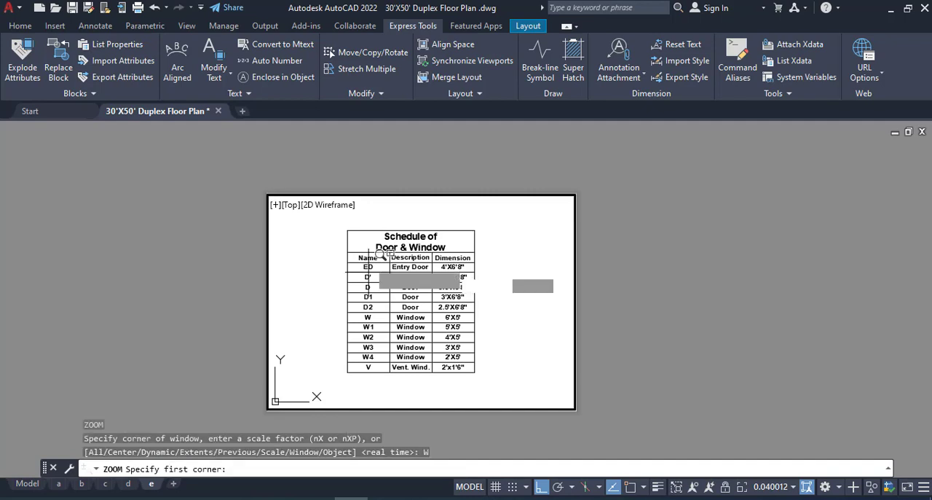
pyautogui.click(342, 225)
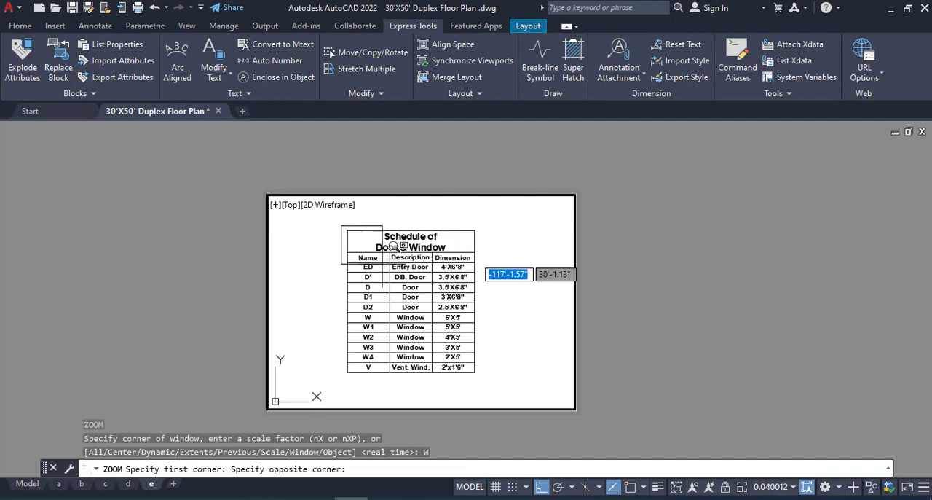
pyautogui.click(479, 376)
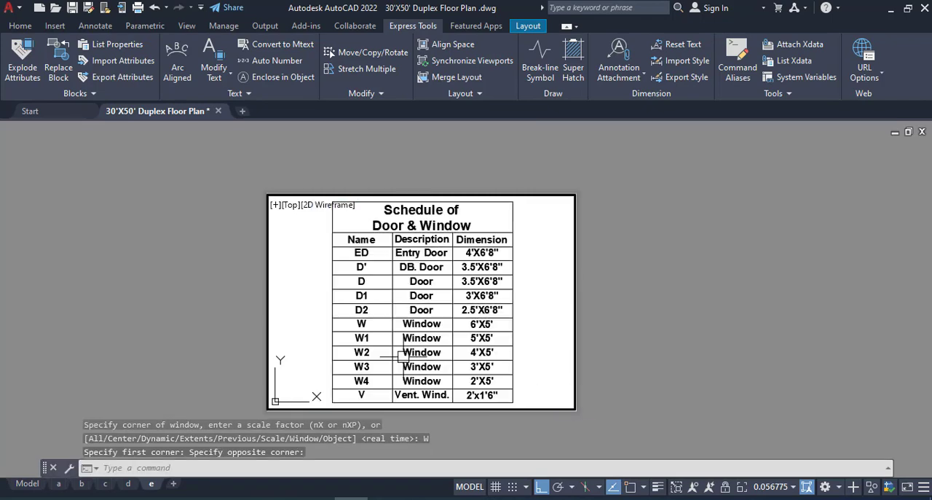
pyautogui.doubleClick(208, 316)
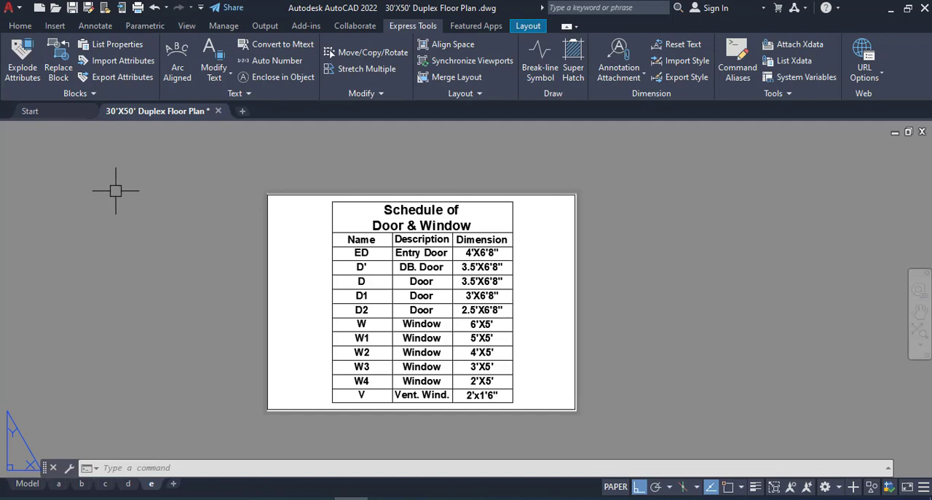
pyautogui.click(12, 8)
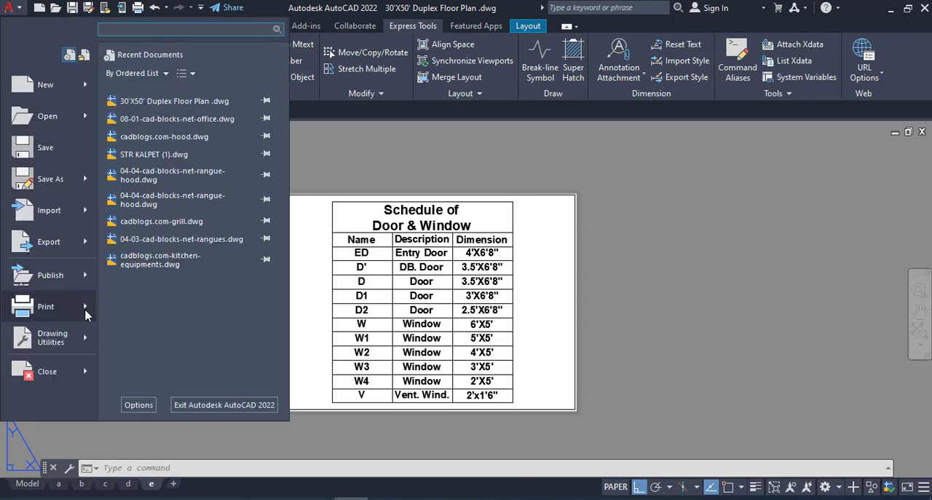
pyautogui.moveTo(86, 311)
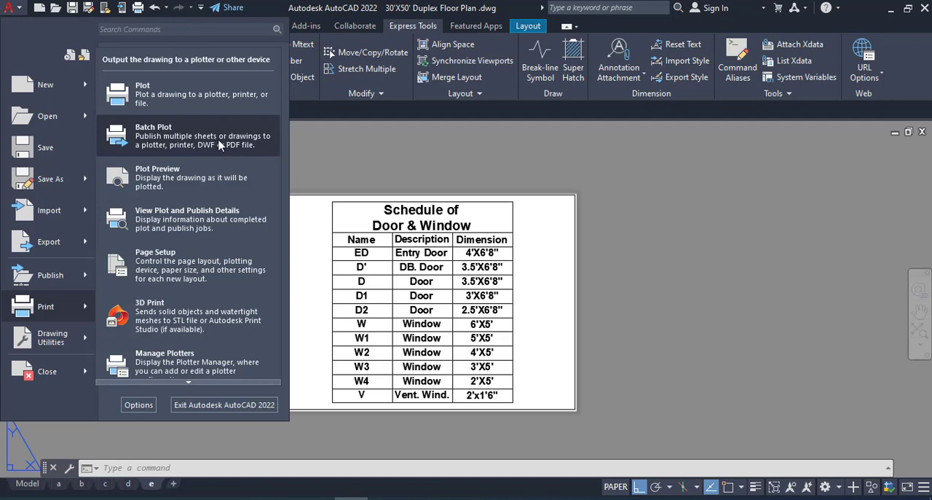
pyautogui.click(370, 138)
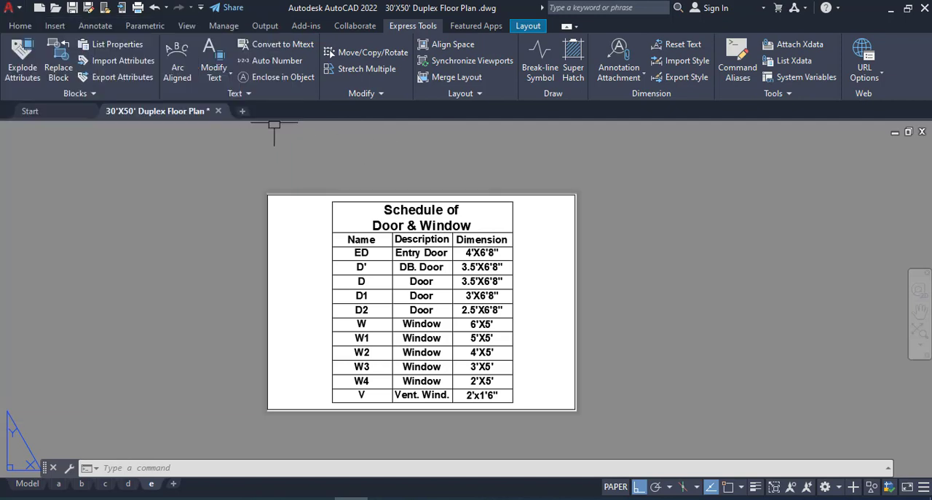
# - Start Batch Plot, try to save its sheet list, and cancel publishing without saving the list
pyautogui.click(273, 28)
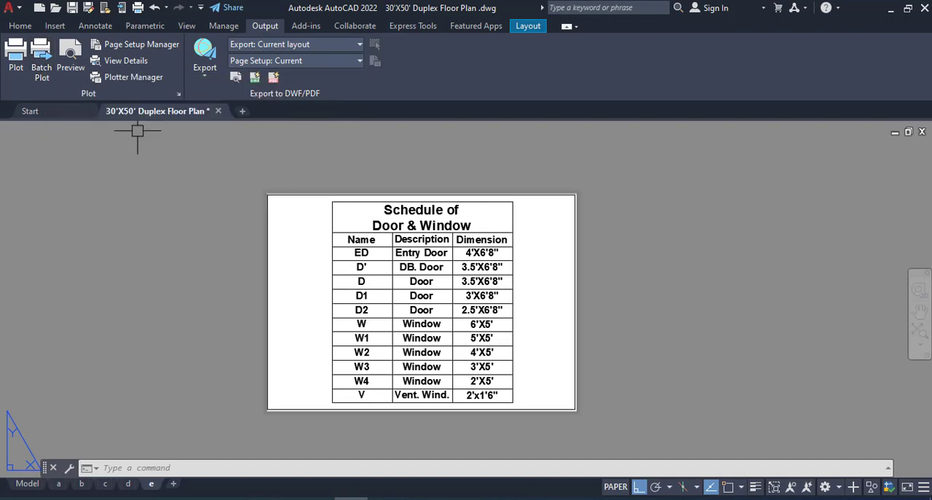
pyautogui.click(45, 56)
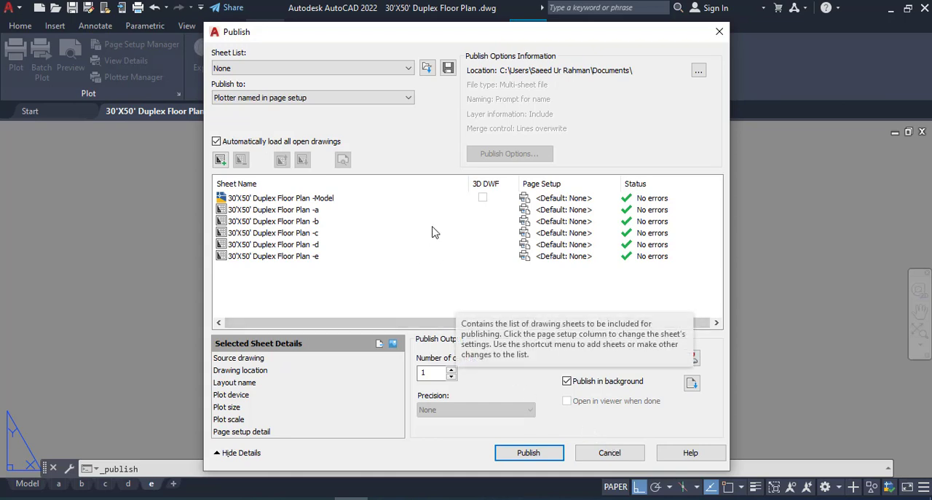
pyautogui.click(448, 68)
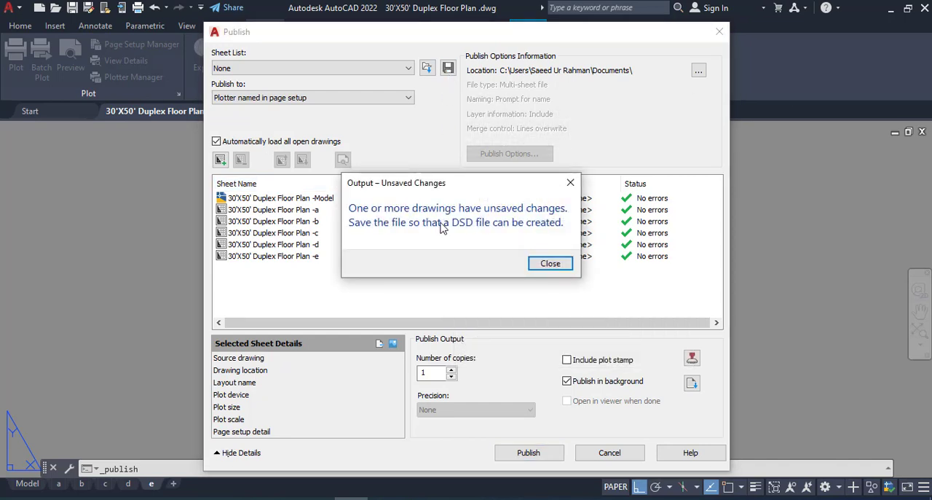
pyautogui.click(551, 269)
pyautogui.click(550, 265)
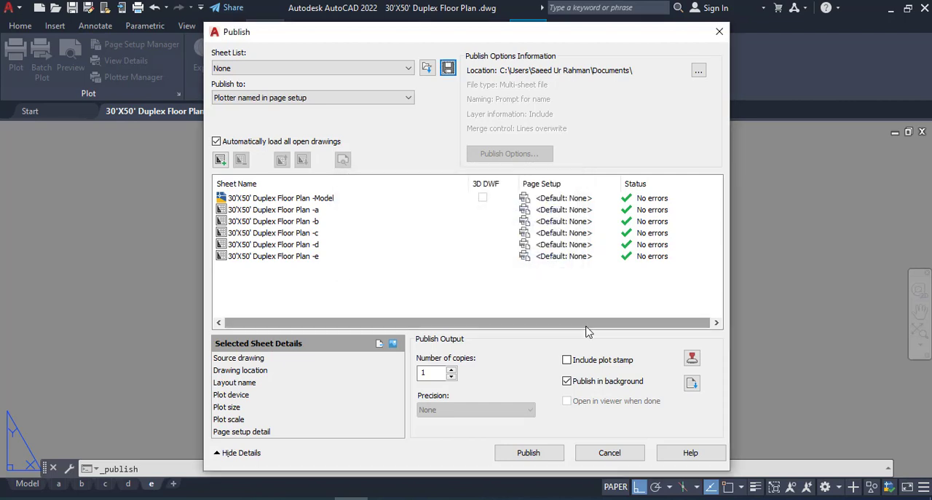
pyautogui.click(610, 453)
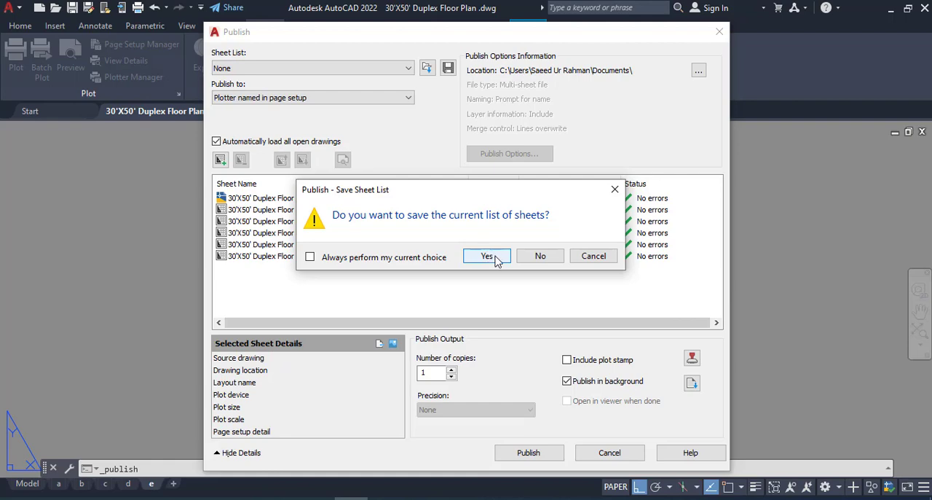
pyautogui.click(539, 257)
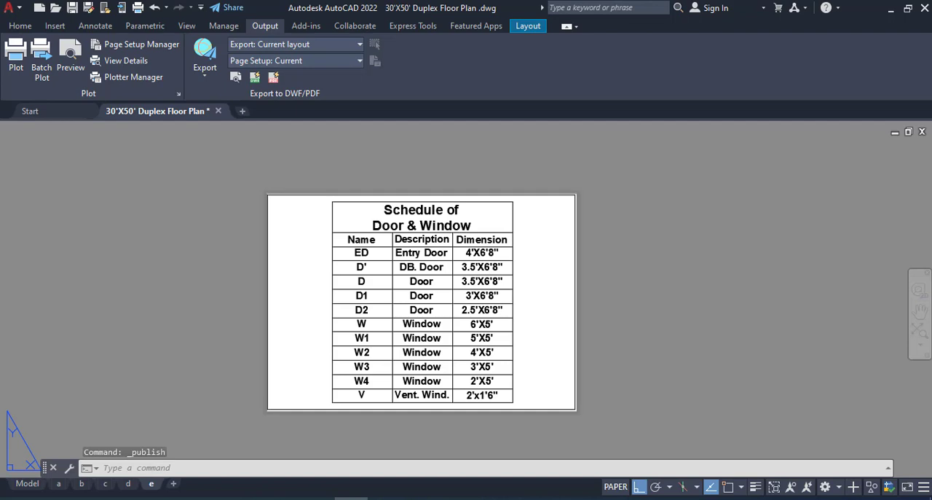
# - Save the drawing and save the Batch Plot sheet list as 30'X50' Duplex Floor Plan .dsd in the auto folder
pyautogui.hotkey('ctrl', 's')
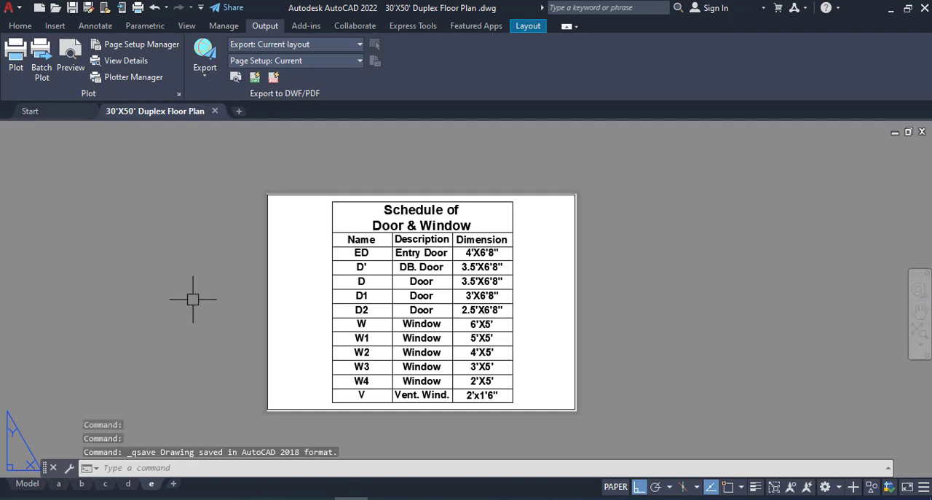
pyautogui.click(42, 75)
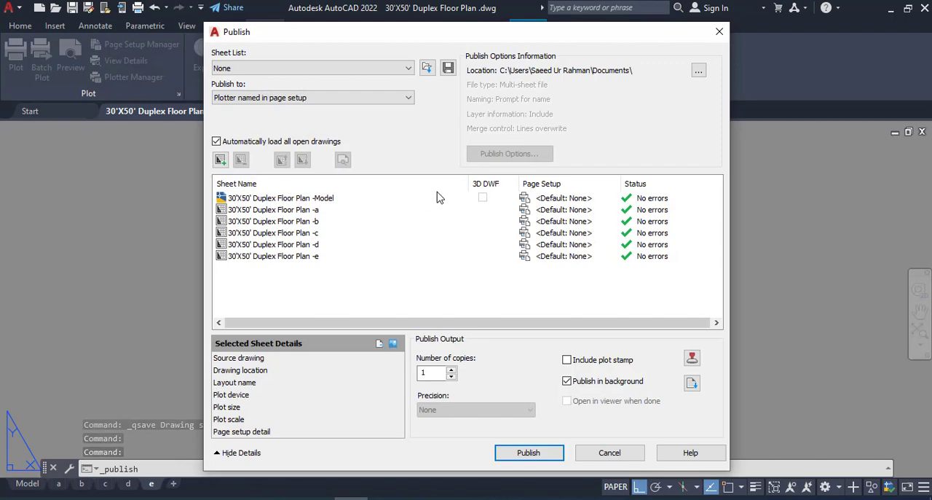
pyautogui.click(448, 68)
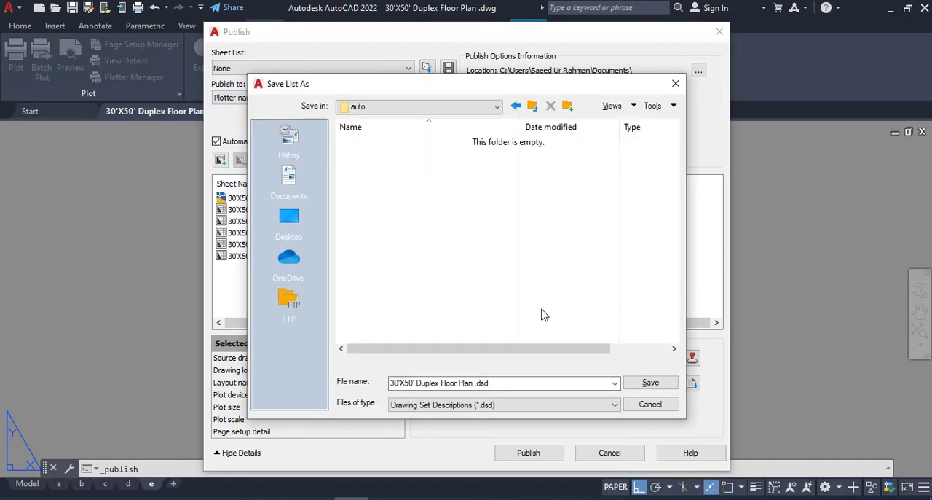
pyautogui.click(650, 384)
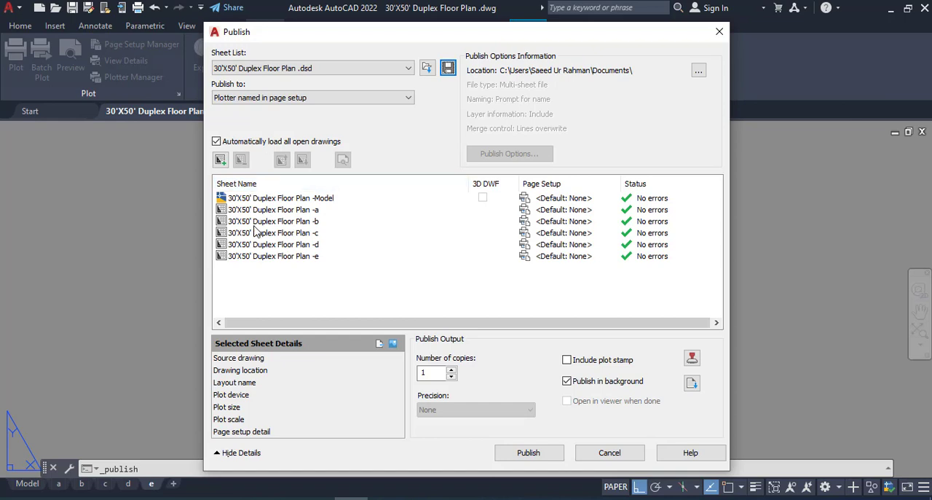
# - Remove the Model sheet from the list of sheets to publish
pyautogui.click(256, 198)
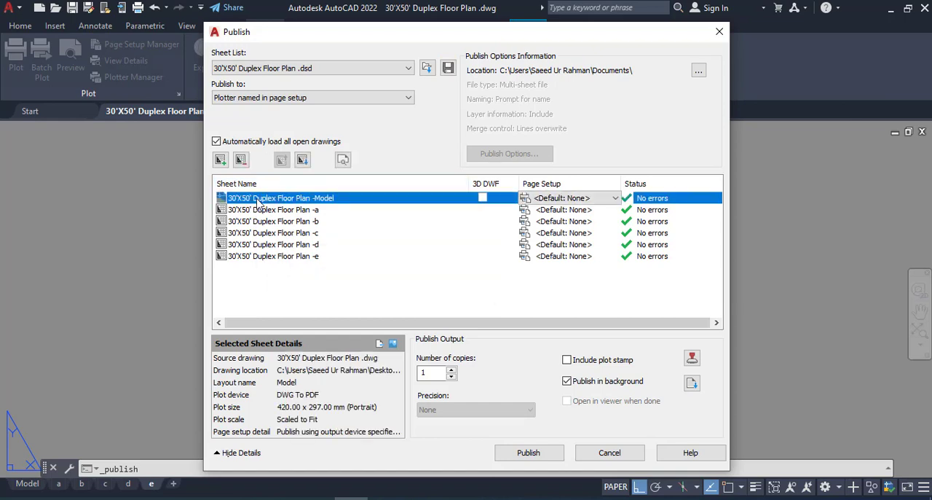
pyautogui.click(241, 160)
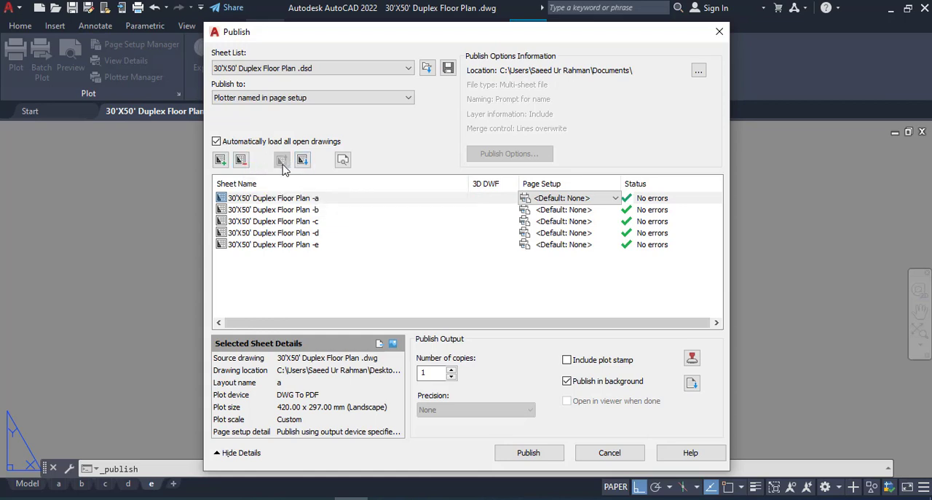
# - Move sheet a below sheet b in the publish list, restore its place, and clear the sheet selection
pyautogui.click(278, 198)
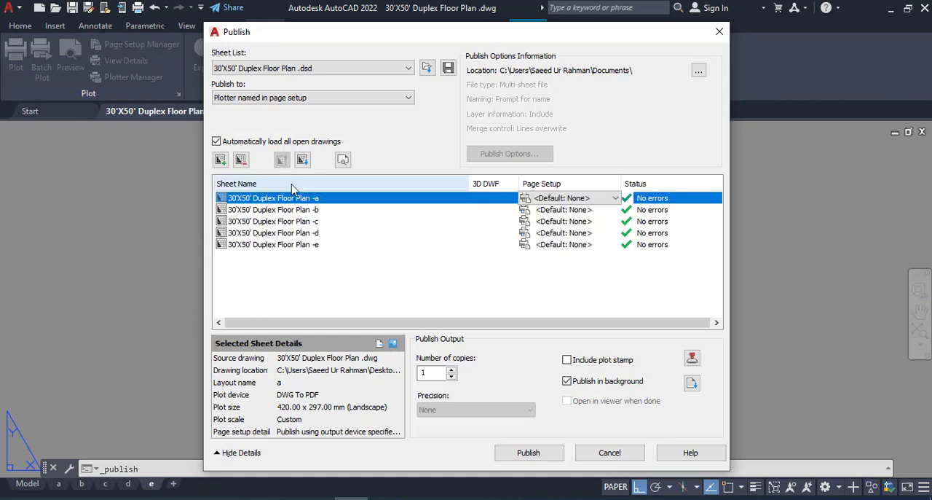
pyautogui.click(304, 164)
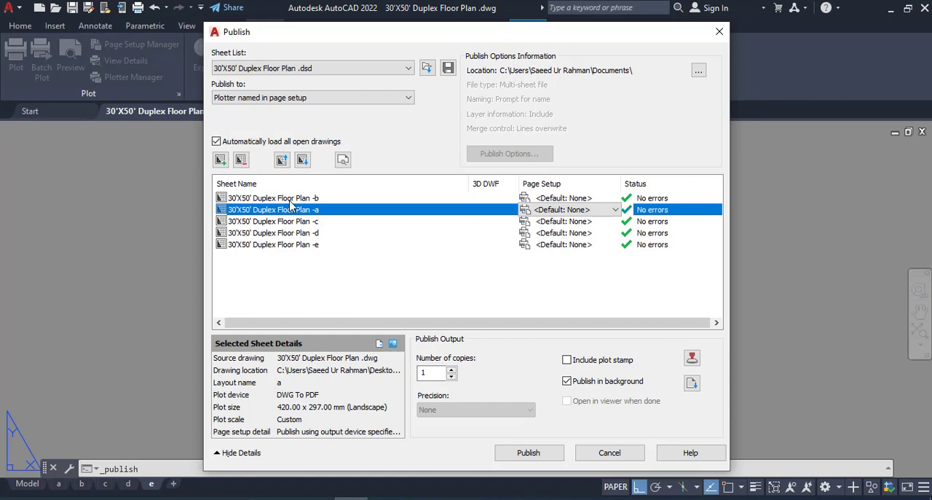
pyautogui.click(282, 159)
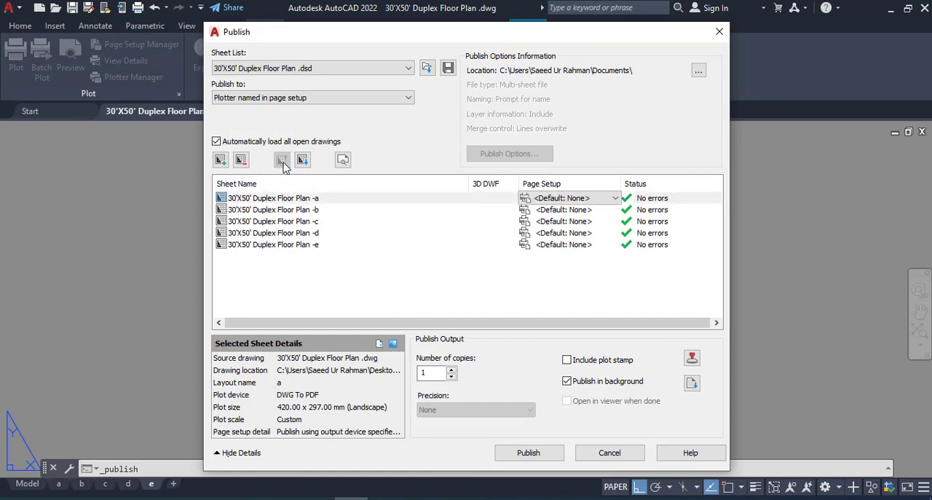
pyautogui.click(303, 247)
pyautogui.keyDown('shift'); pyautogui.click(280, 204); pyautogui.keyUp('shift')
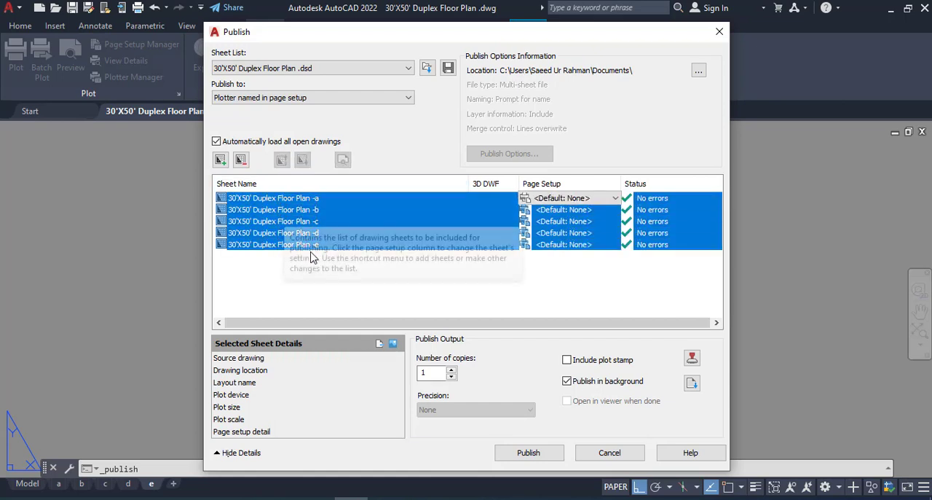
pyautogui.click(266, 257)
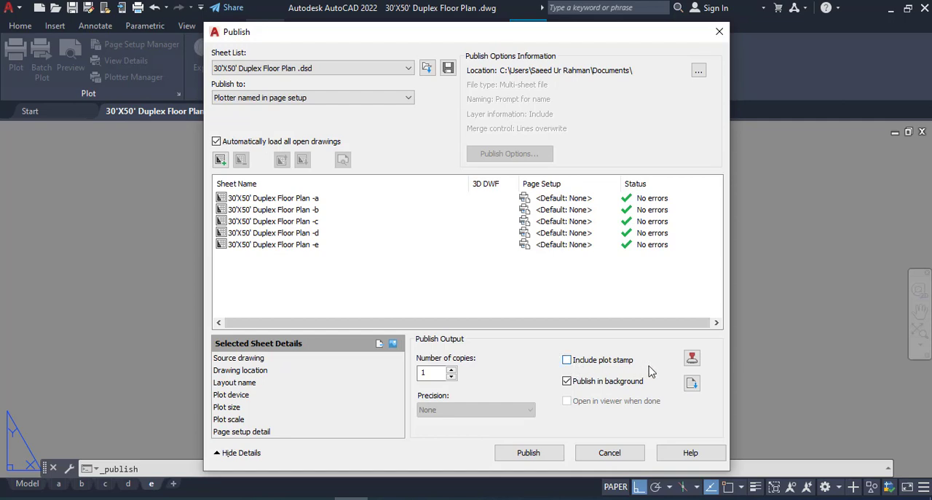
# - Review the plot stamp fields and cancel without applying any changes
pyautogui.click(691, 359)
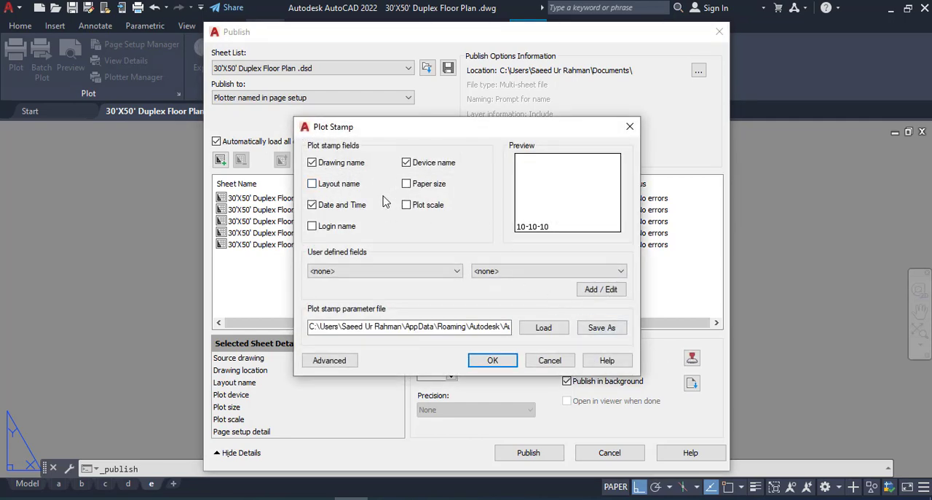
pyautogui.click(550, 359)
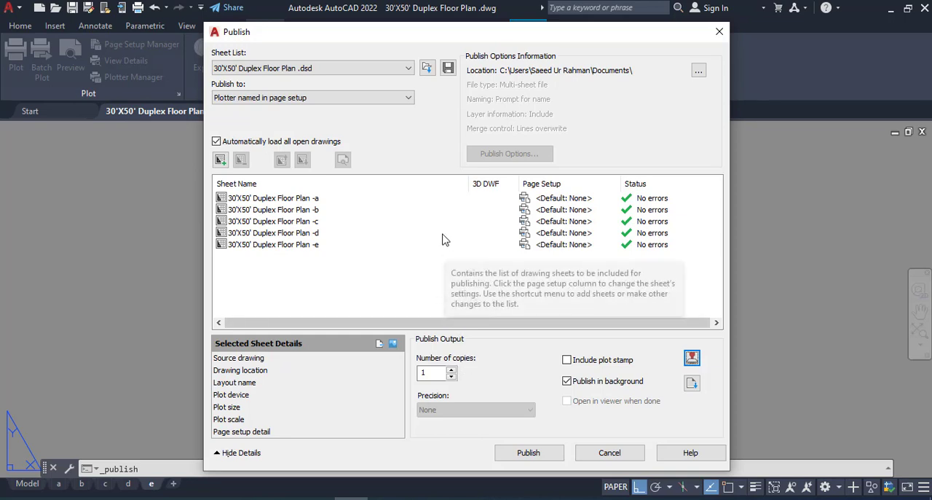
# - Set the publish output to PDF as a multi-sheet file that prompts for its name and excludes layer information
pyautogui.click(401, 98)
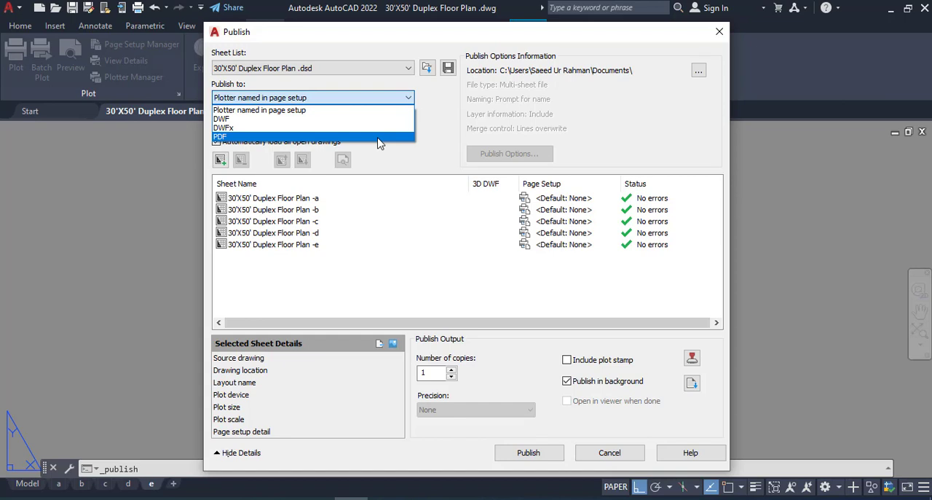
pyautogui.click(378, 136)
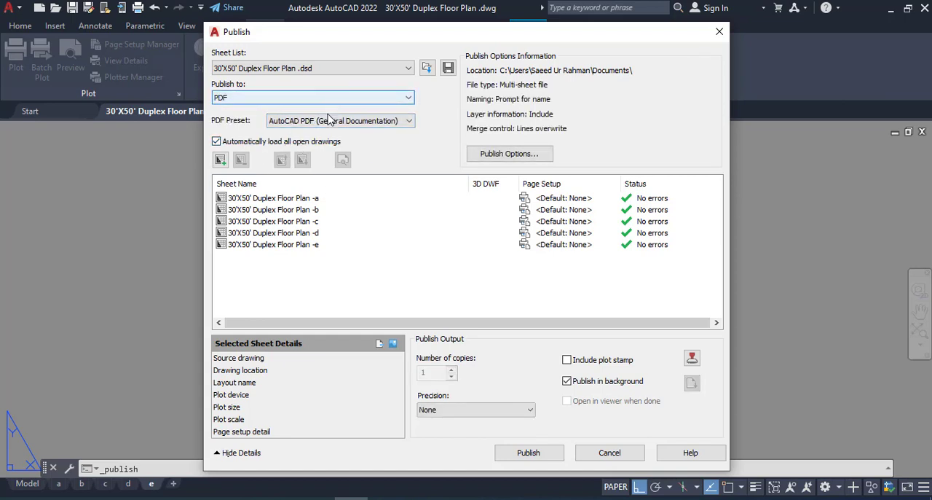
pyautogui.click(501, 155)
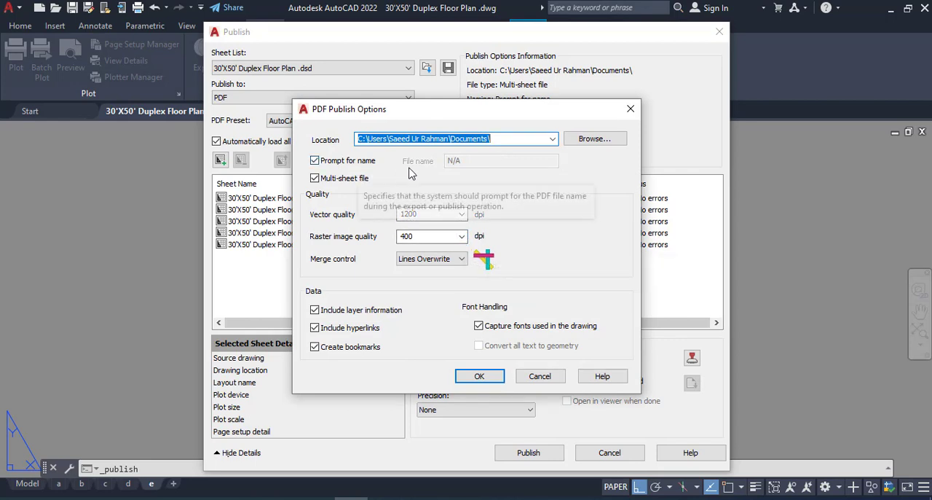
pyautogui.click(316, 161)
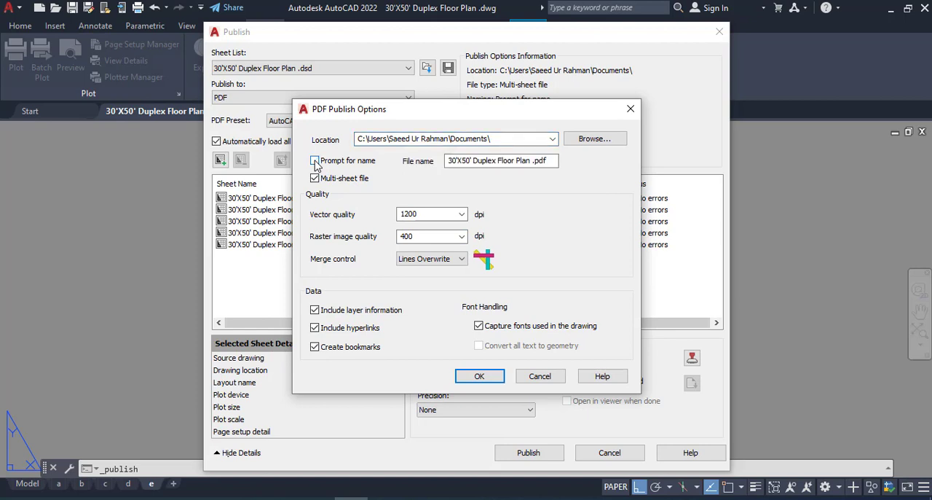
pyautogui.click(315, 161)
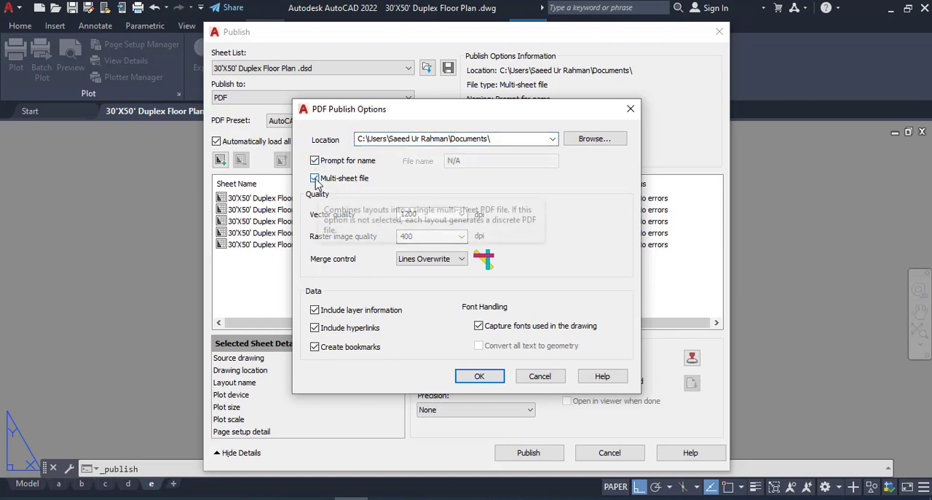
pyautogui.click(315, 178)
pyautogui.click(315, 179)
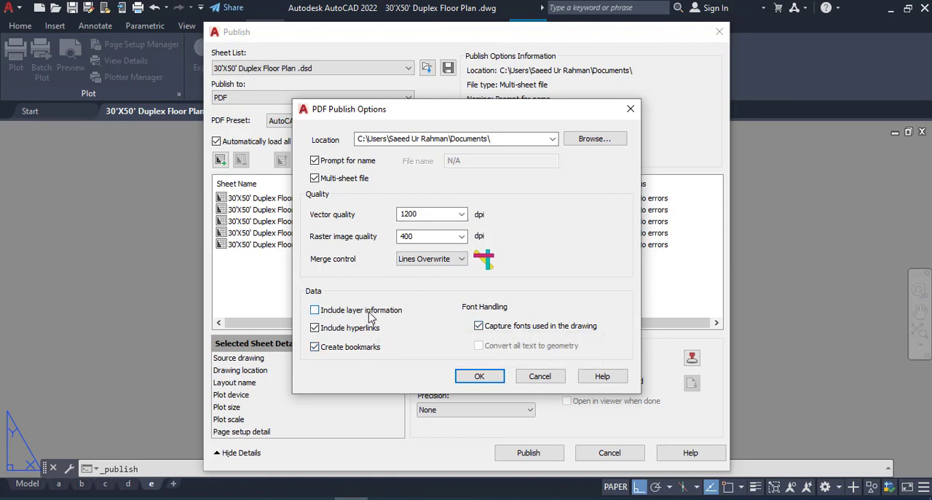
pyautogui.click(482, 376)
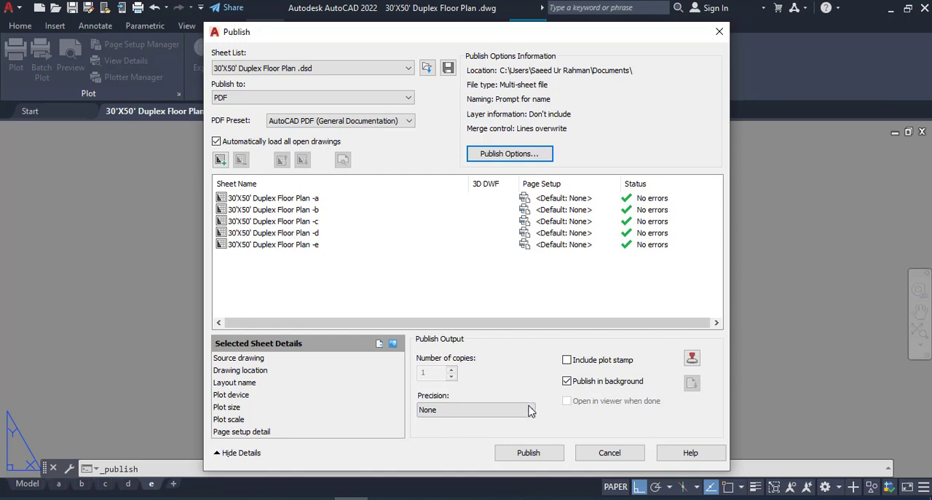
# - Publish the sheets to 30'X50' Duplex Floor Plan .pdf in the auto folder without saving the sheet list, and dismiss the background job notice
pyautogui.click(529, 453)
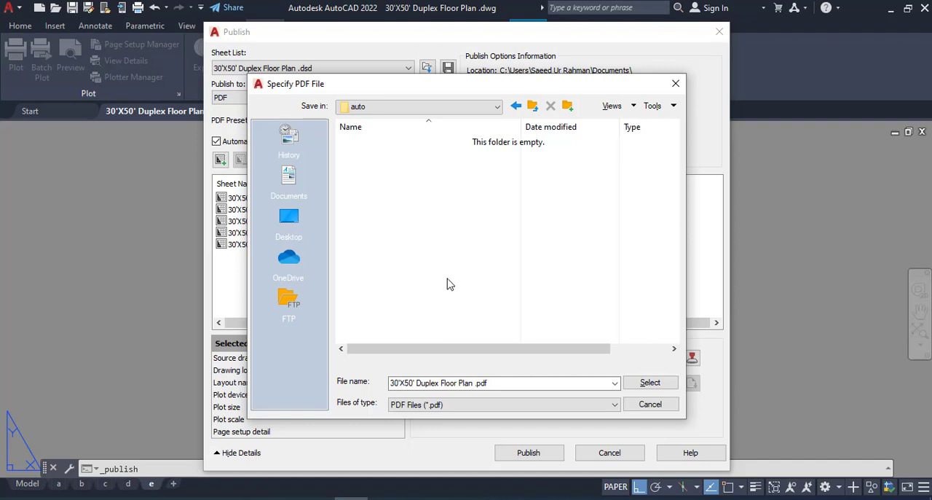
pyautogui.click(643, 385)
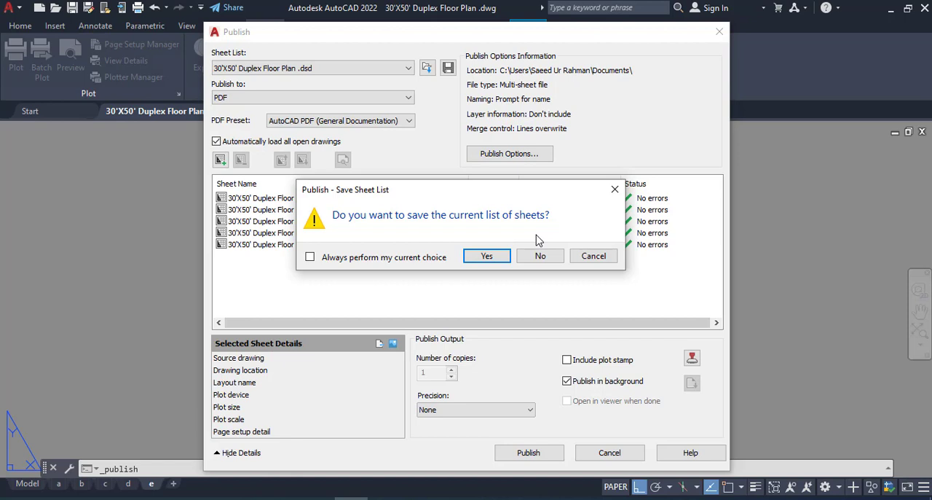
pyautogui.click(541, 255)
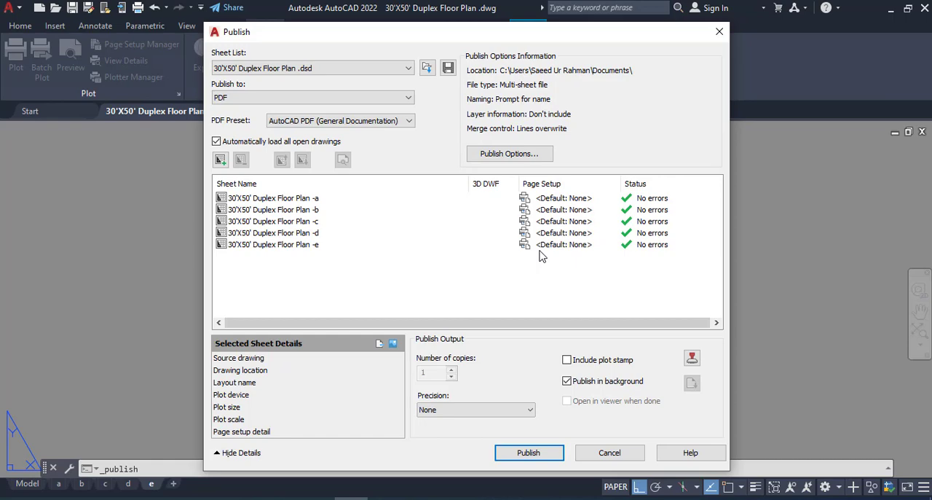
pyautogui.press('Return')
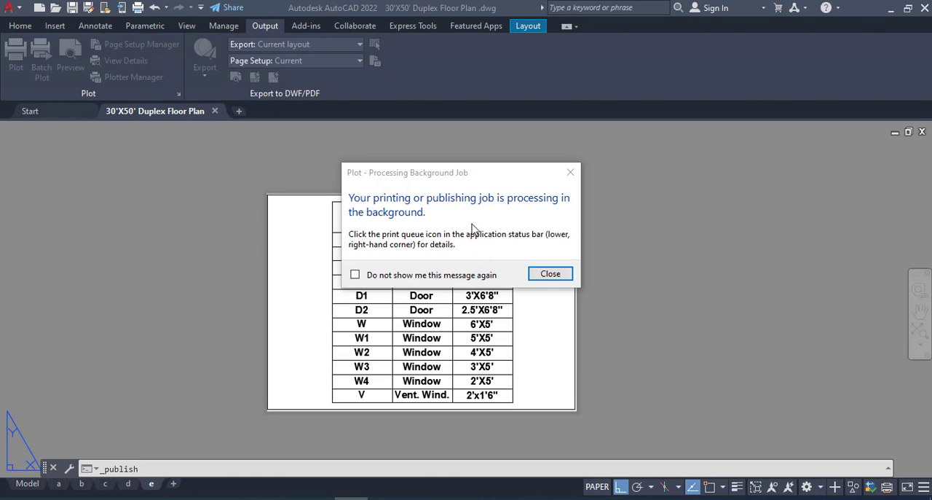
pyautogui.click(550, 273)
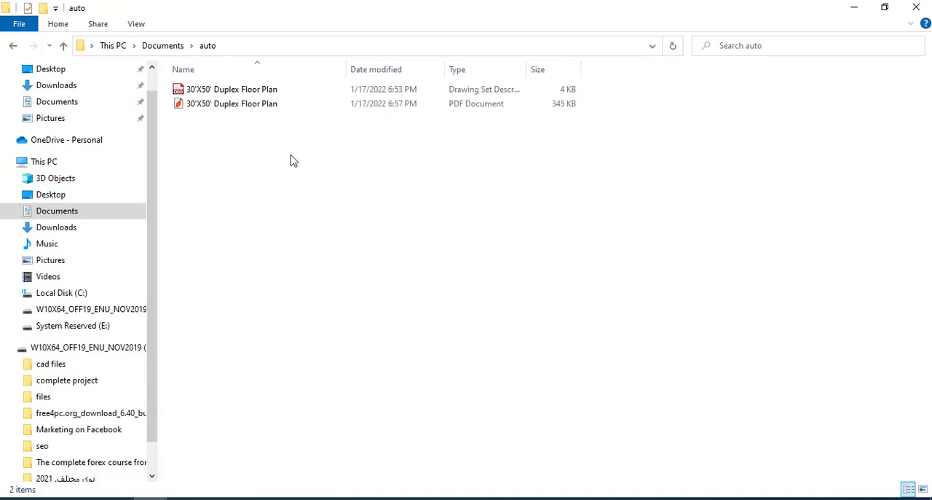
# - Switch to File Explorer and open the 30'X50' Duplex Floor Plan PDF from the auto folder in Nitro Pro
pyautogui.click(233, 108)
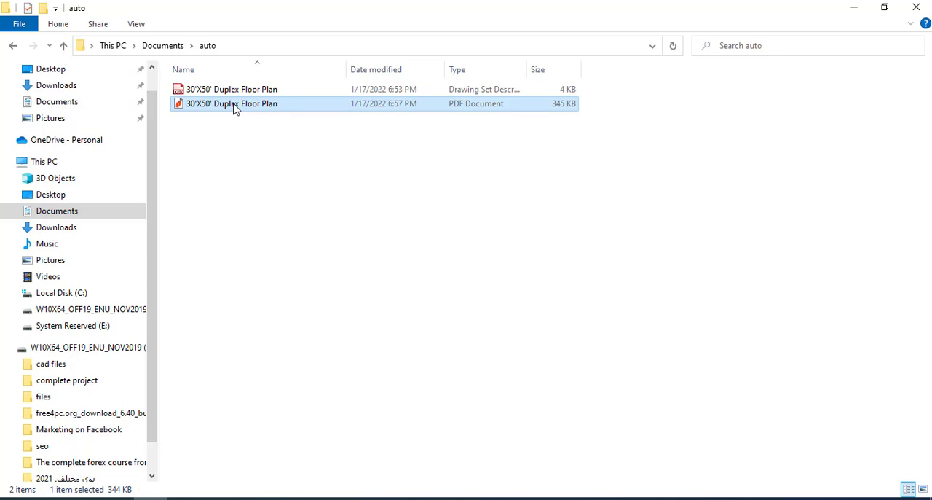
pyautogui.rightClick(233, 108)
pyautogui.click(335, 100)
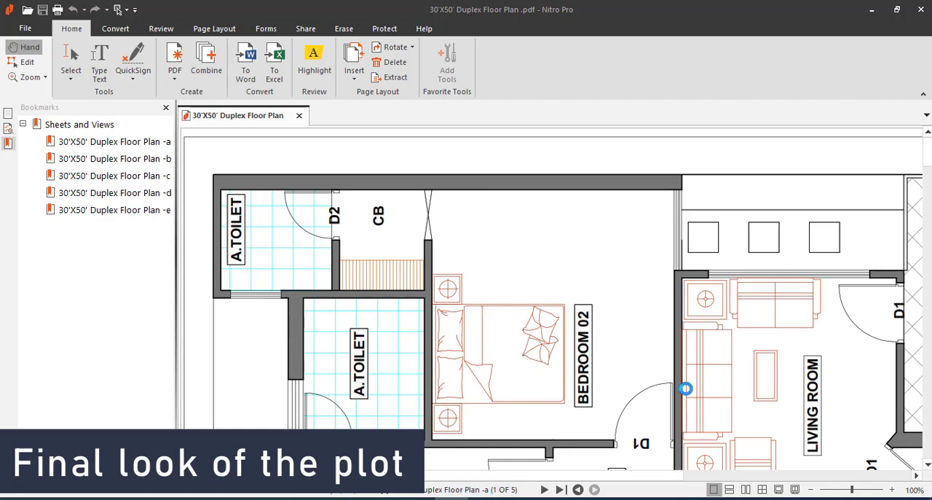
# - Examine the plotted PDF at full-page size, from the floor plan on sheet a to the door and window schedule on sheet e
pyautogui.moveTo(853, 493); pyautogui.dragTo(832, 494)
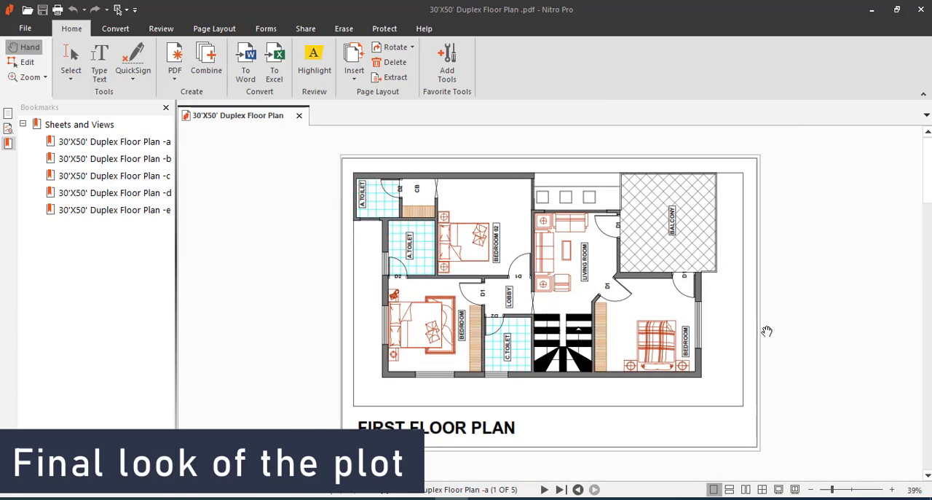
pyautogui.scroll(-3, 767, 332)
pyautogui.scroll(3, 767, 331)
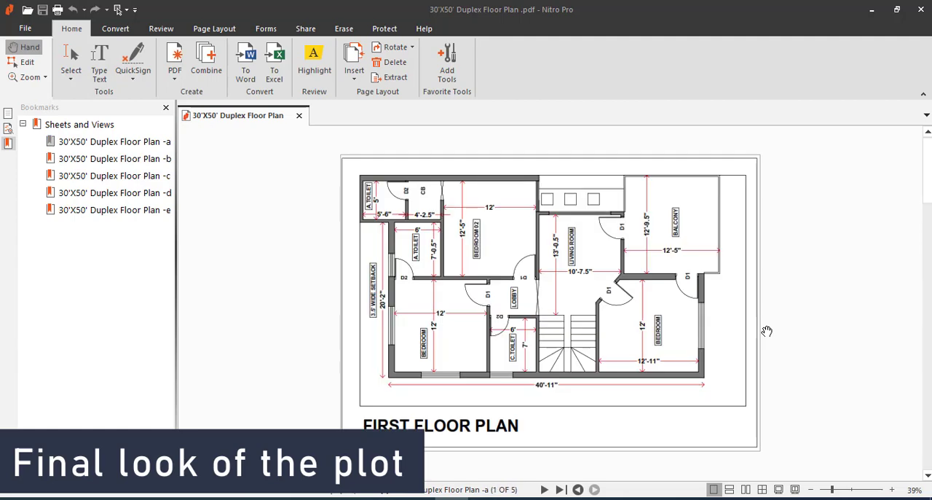
pyautogui.scroll(-12, 767, 331)
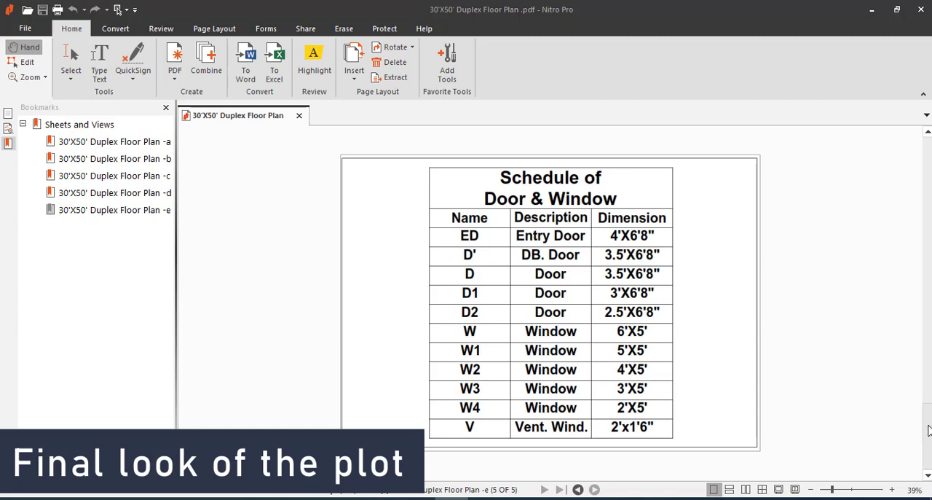
pyautogui.click(929, 431)
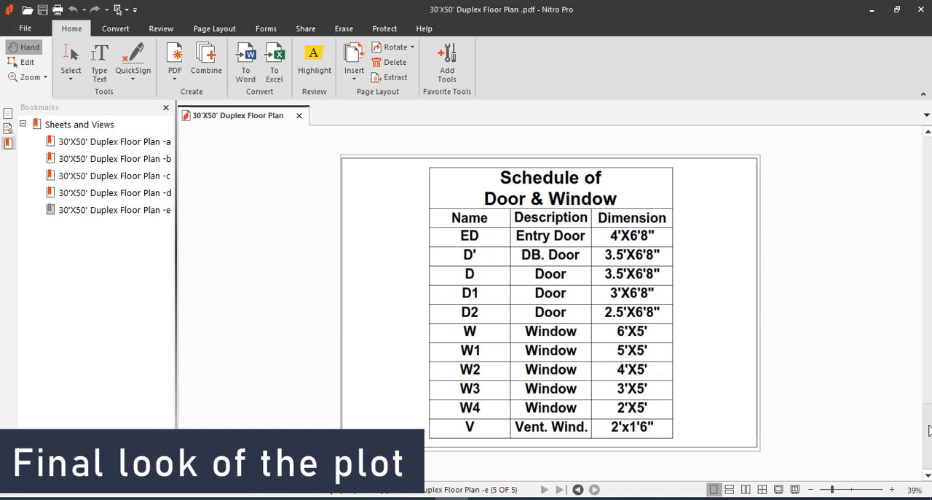
pyautogui.moveTo(929, 431); pyautogui.dragTo(928, 156)
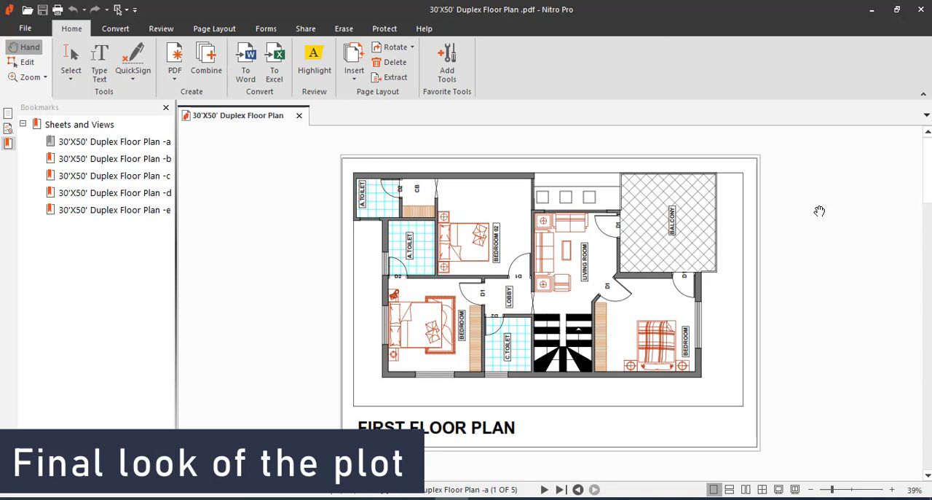